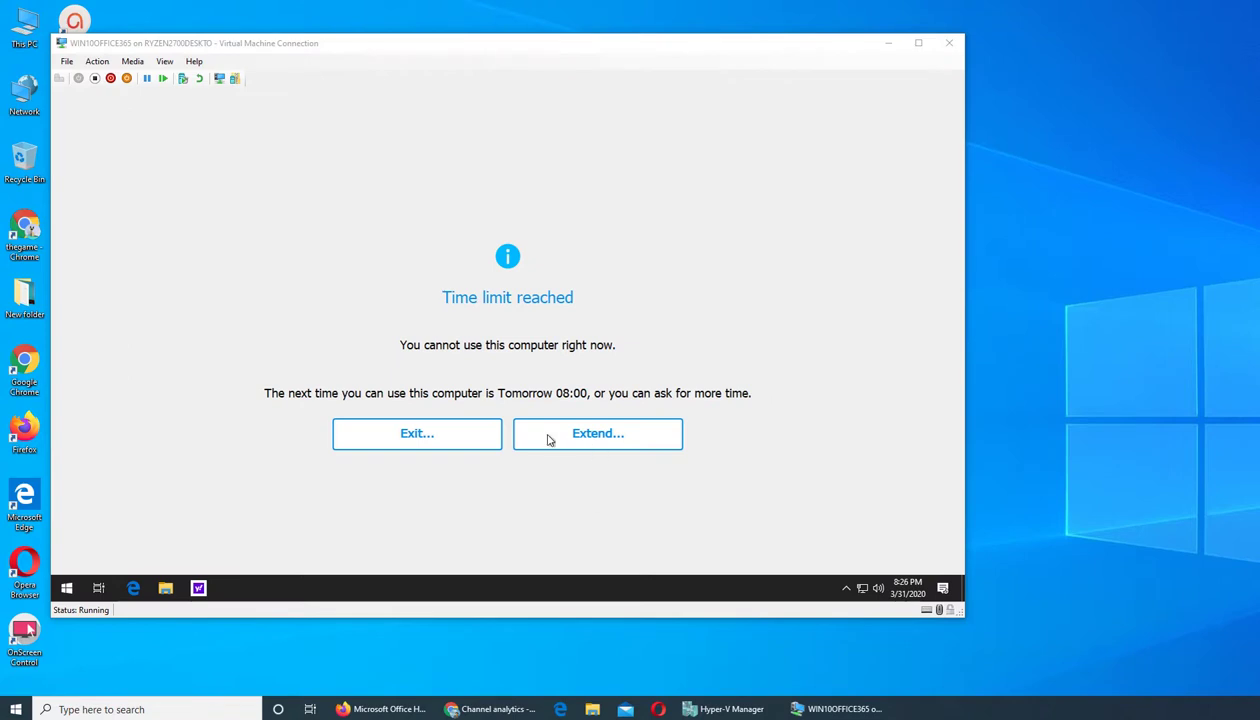
Step: Extend the virtual machine's computer time limit by 60 minutes and allow the Admin Settings app to make changes
click(563, 441)
click(563, 441)
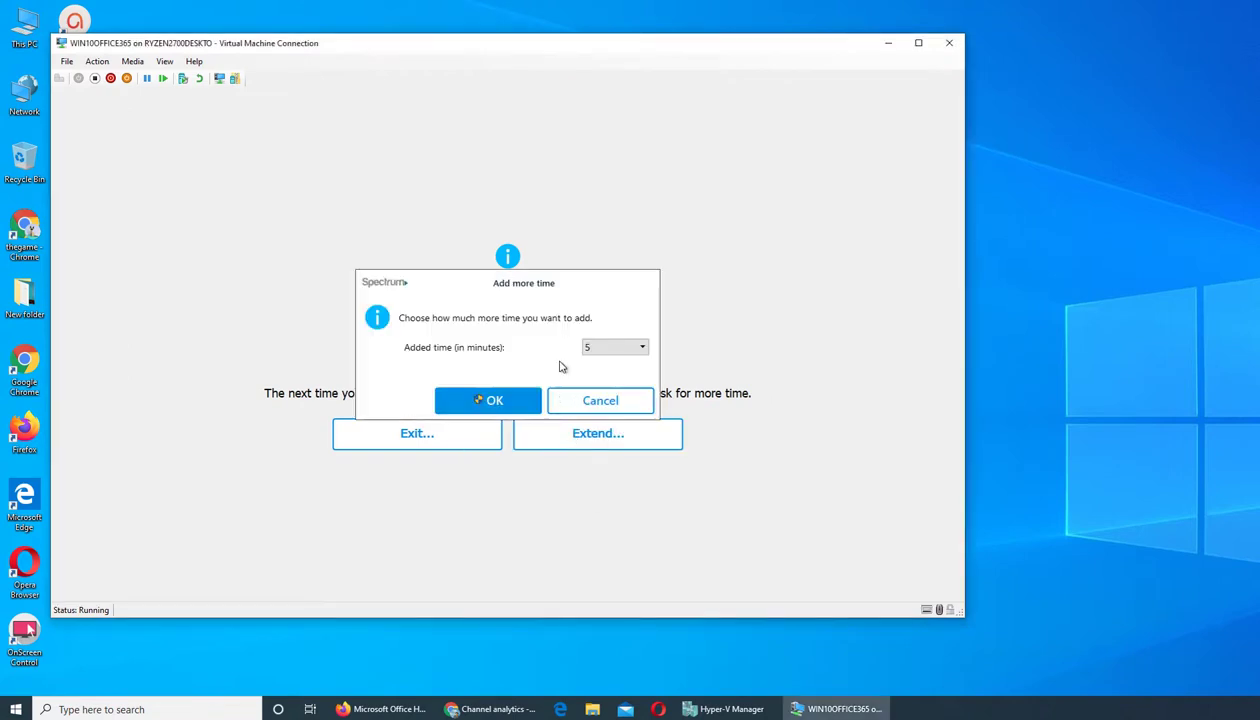
click(638, 347)
click(600, 400)
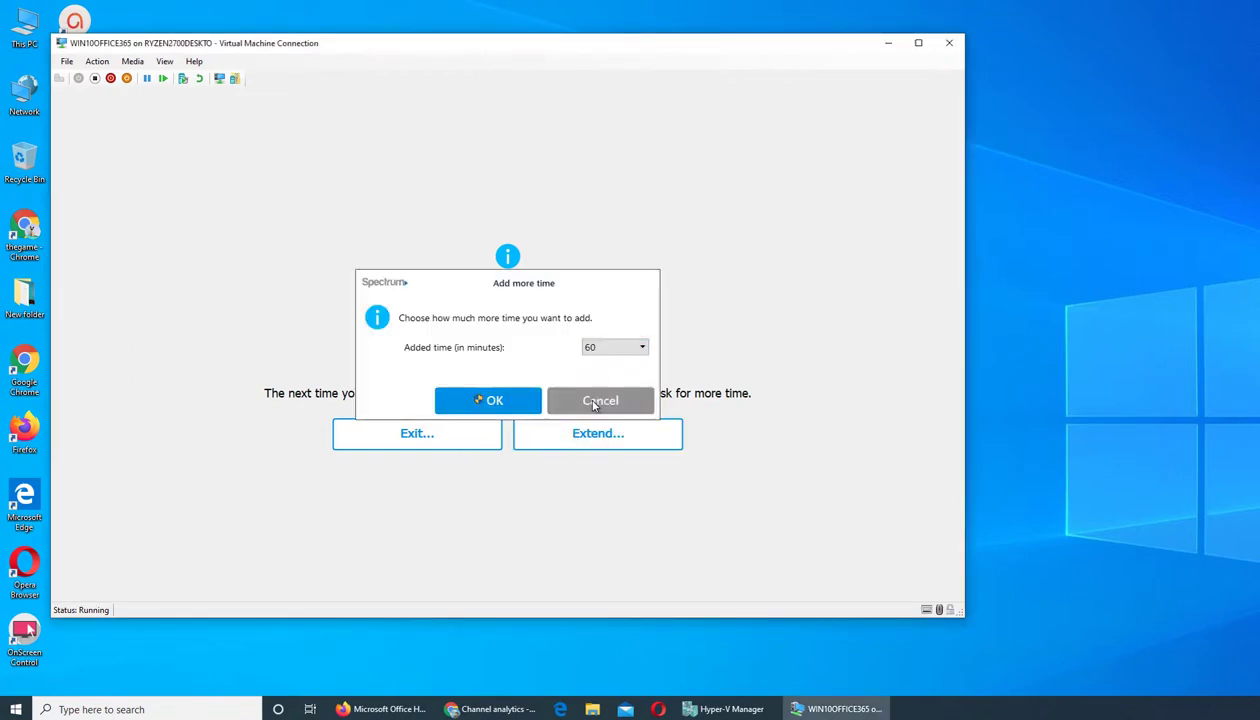
click(490, 401)
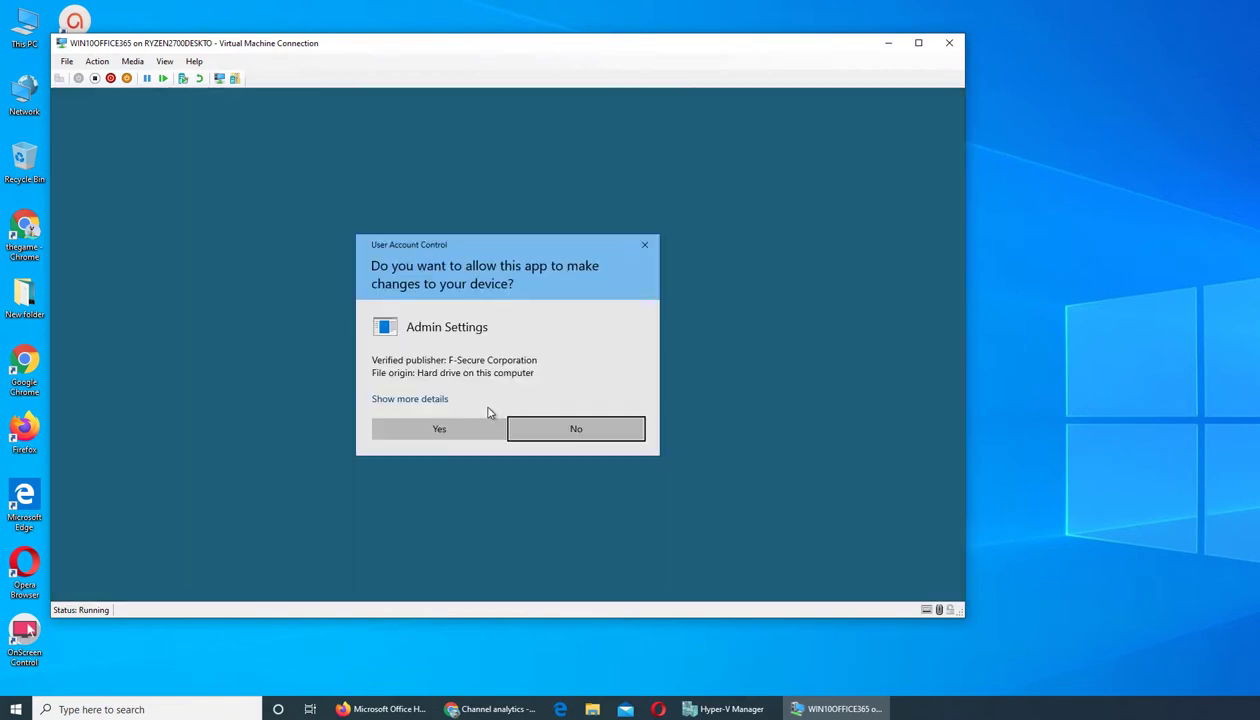
click(439, 429)
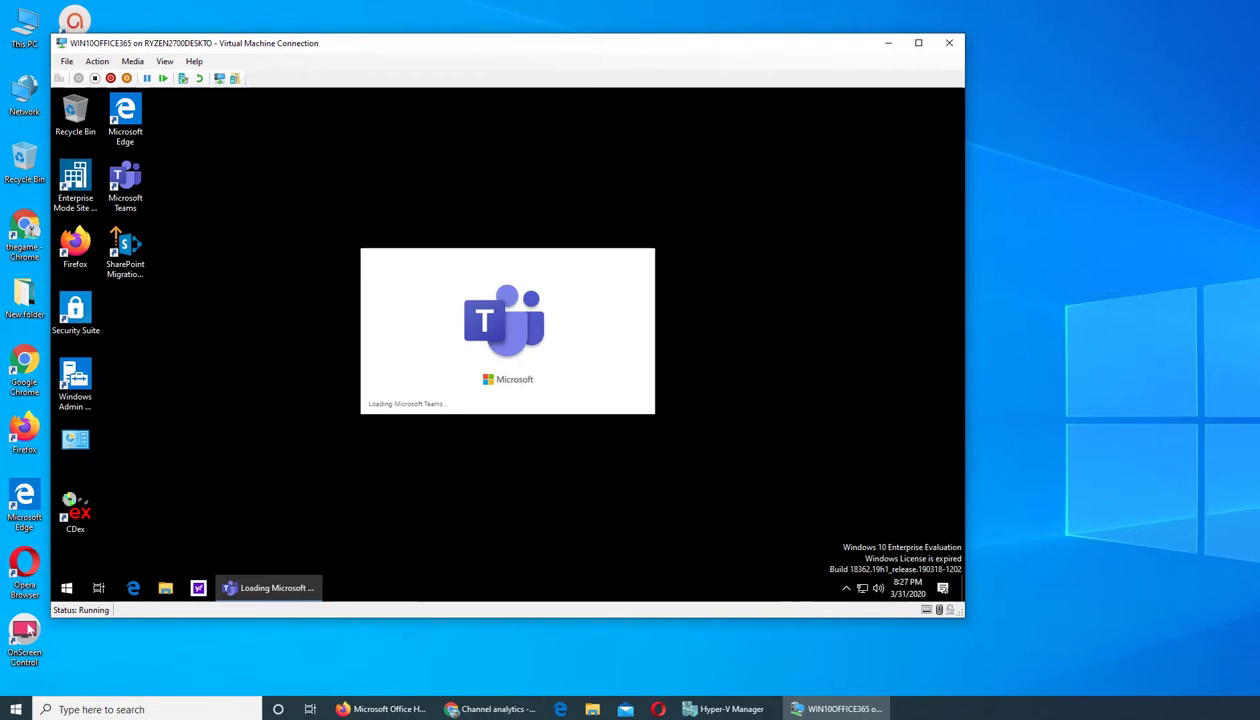
Step: Switch to Firefox, open Teams from the Office 365 home page, and dismiss the introductory tour
click(392, 709)
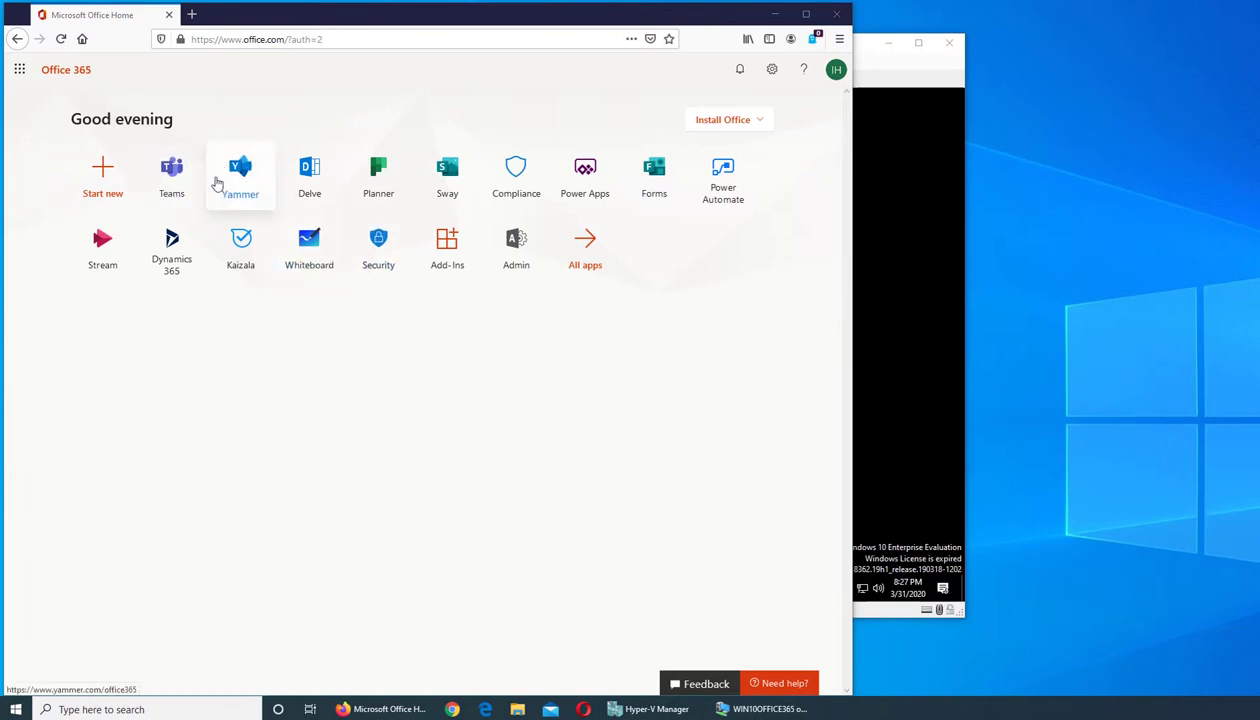
click(166, 180)
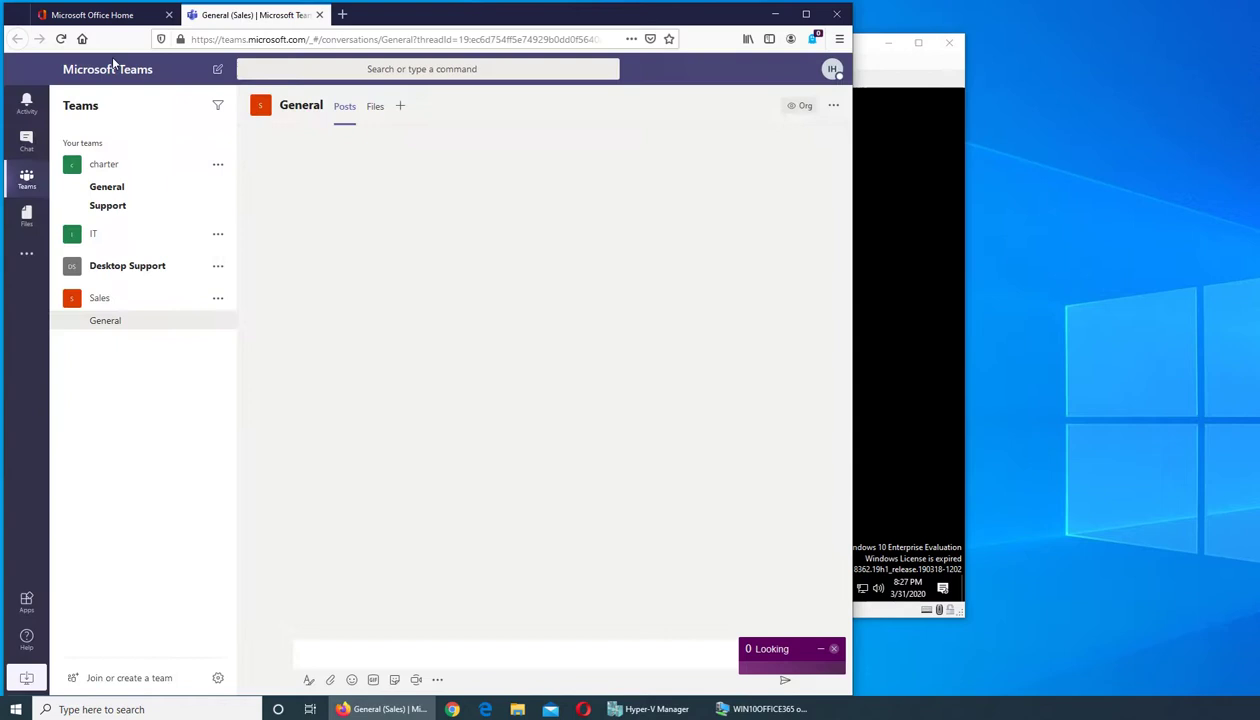
click(95, 15)
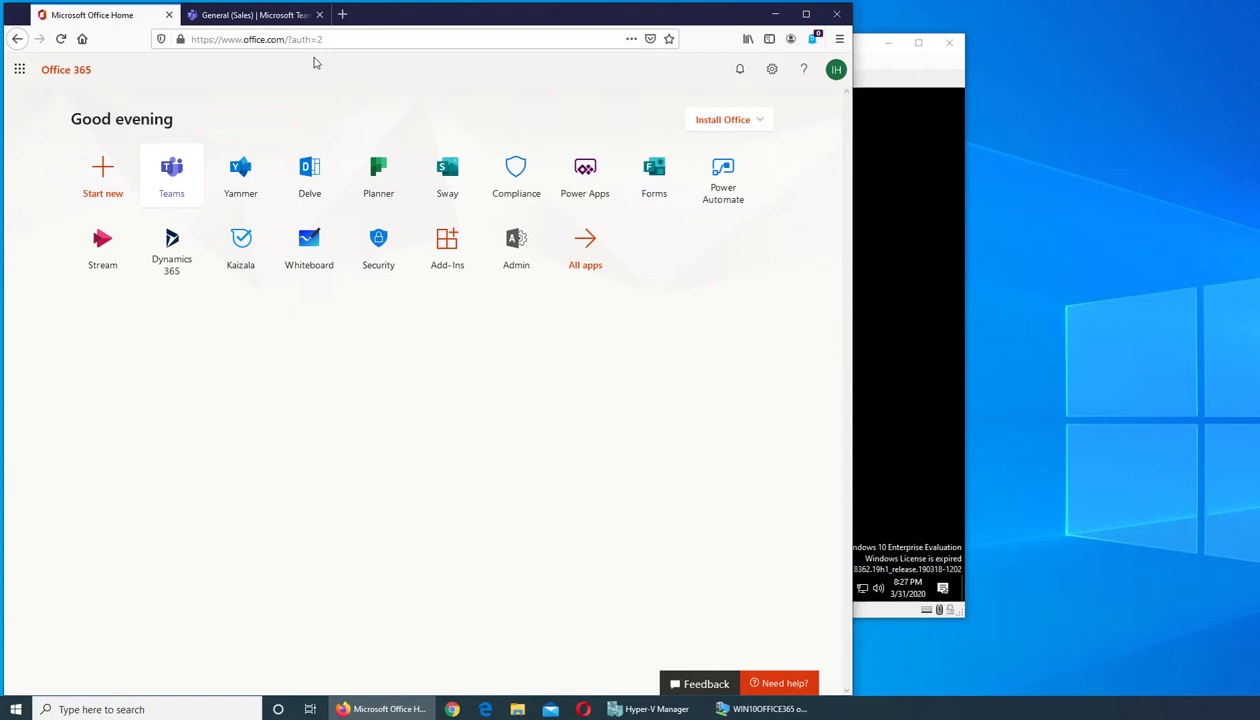
click(250, 16)
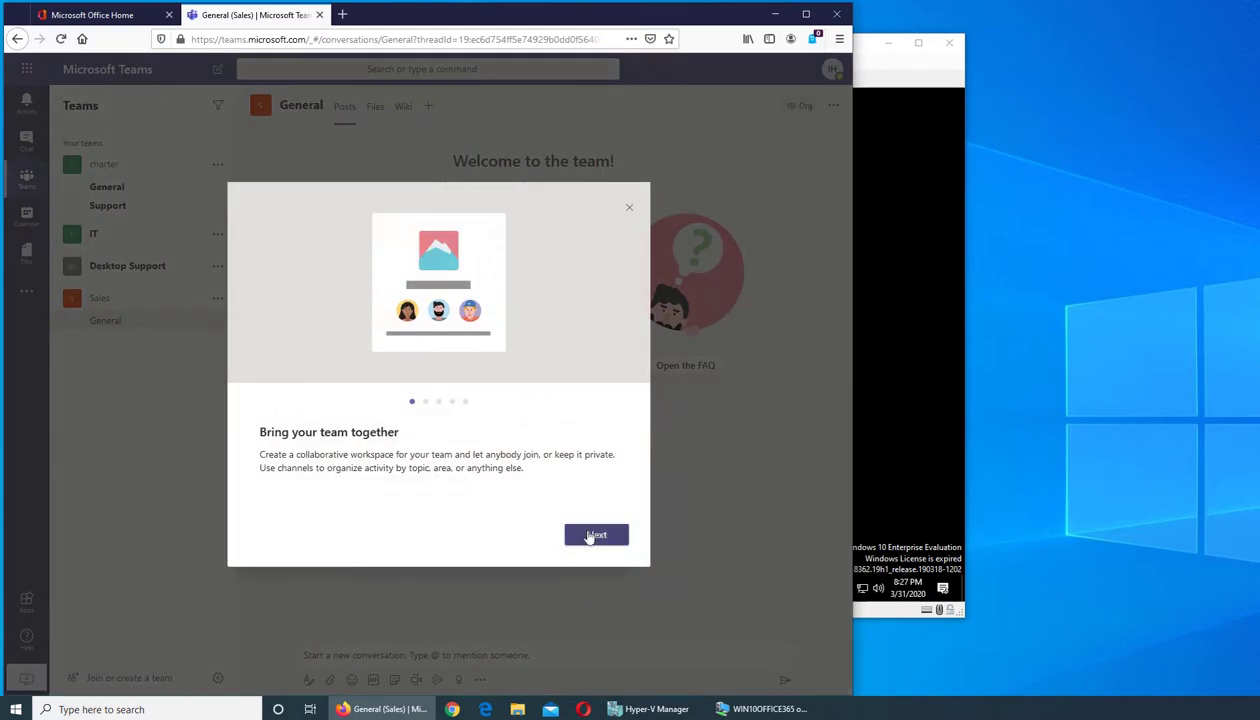
click(629, 207)
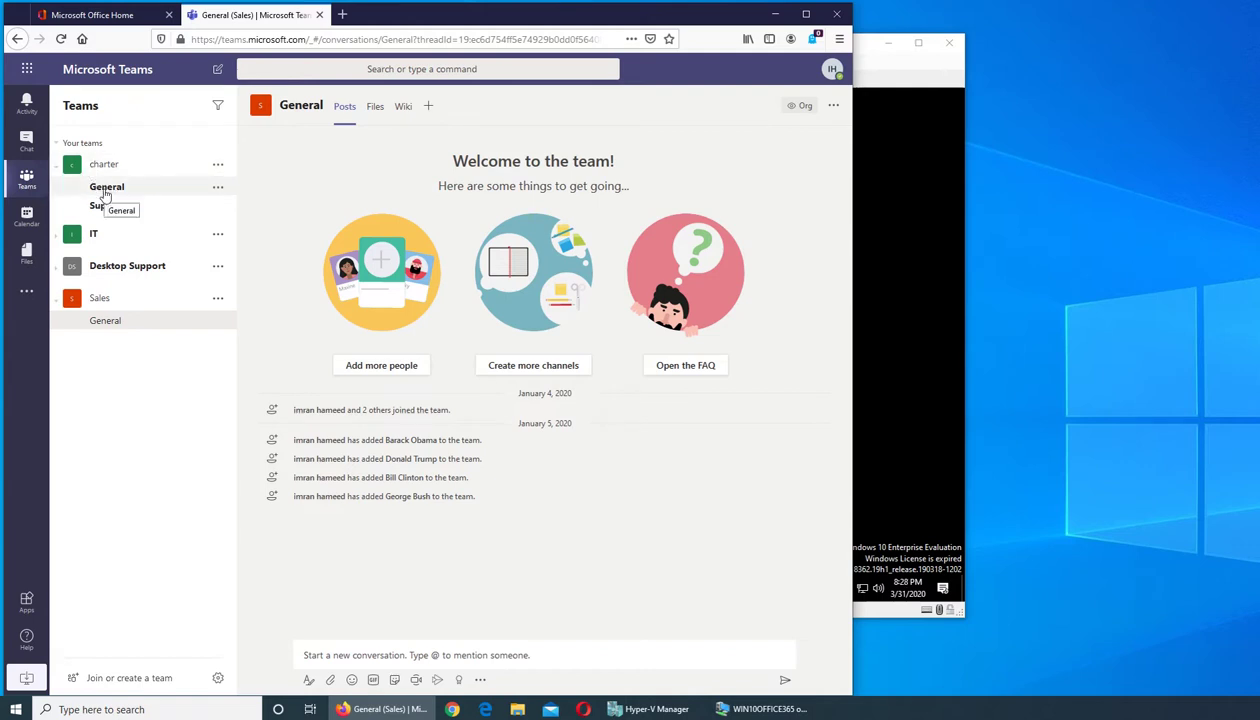
Step: Examine the list of teams, the channel options, and the General channels of the IT and charter teams
click(217, 187)
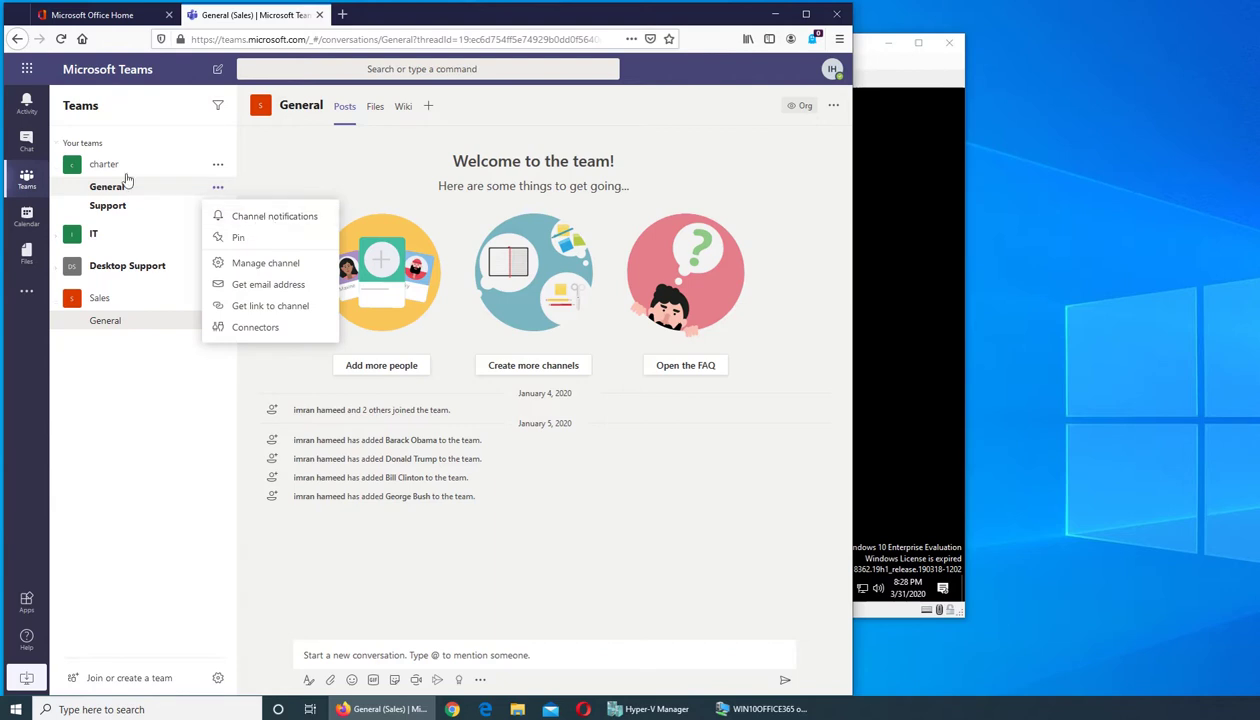
click(114, 237)
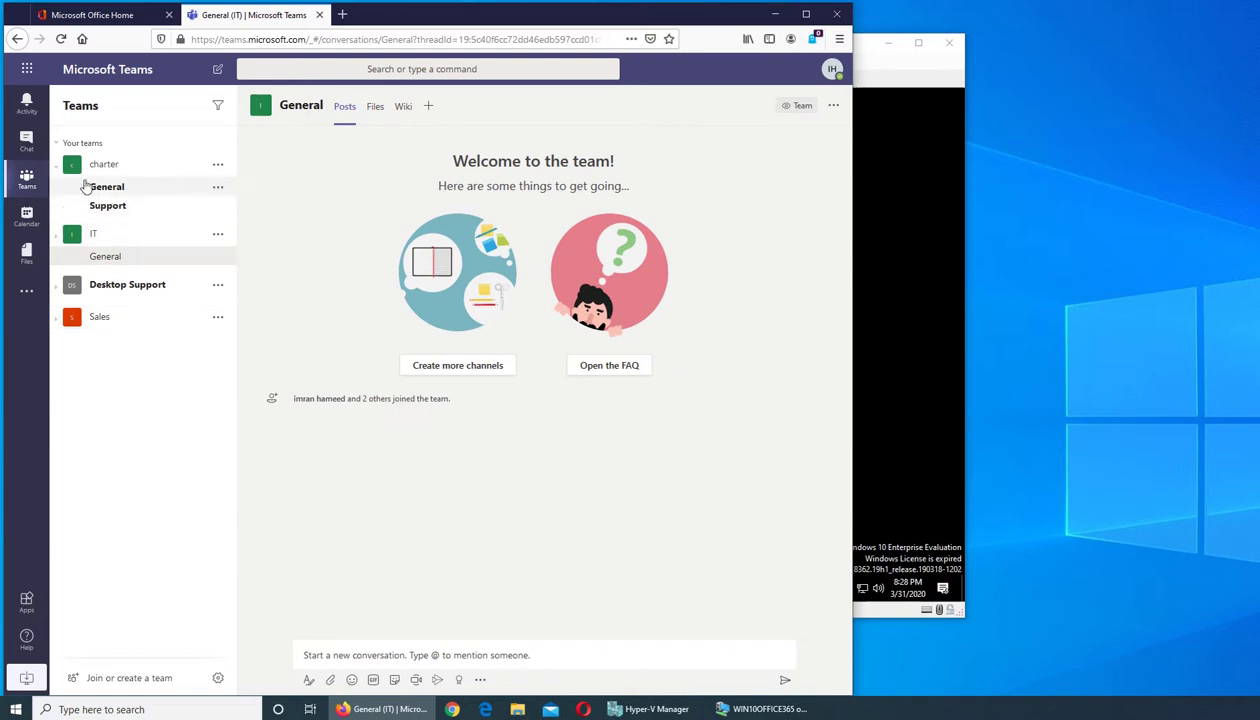
click(56, 168)
click(85, 145)
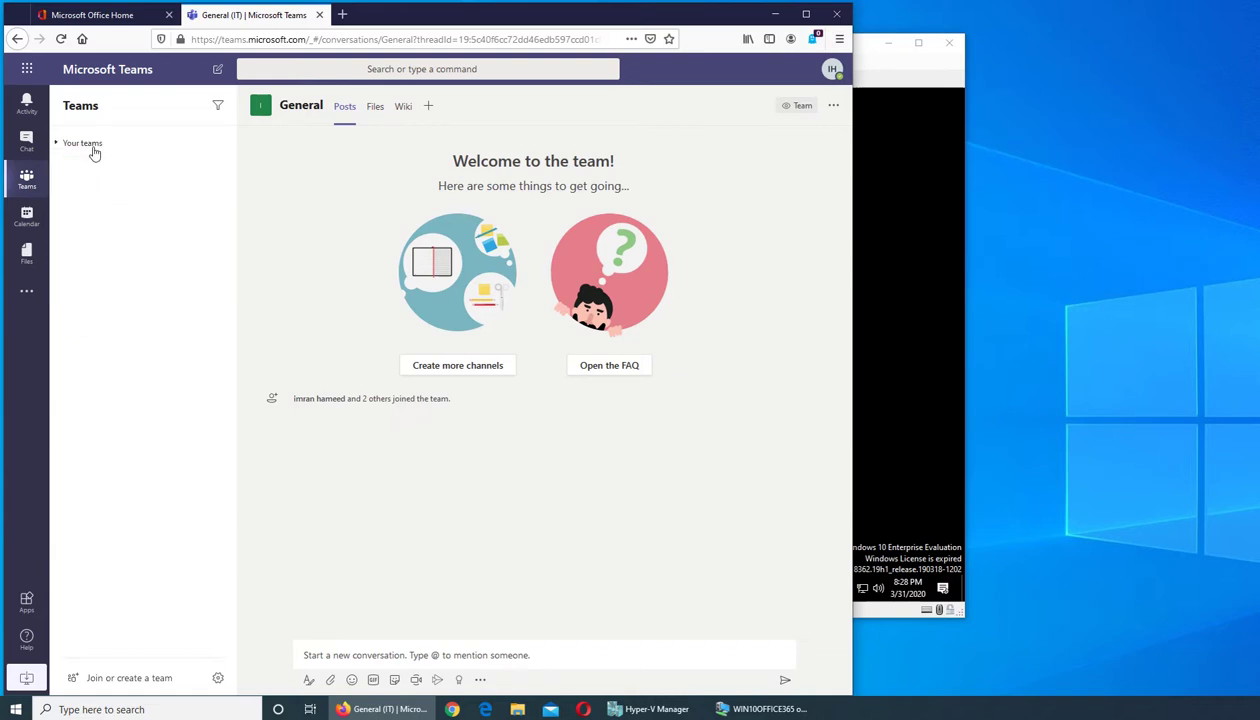
click(77, 147)
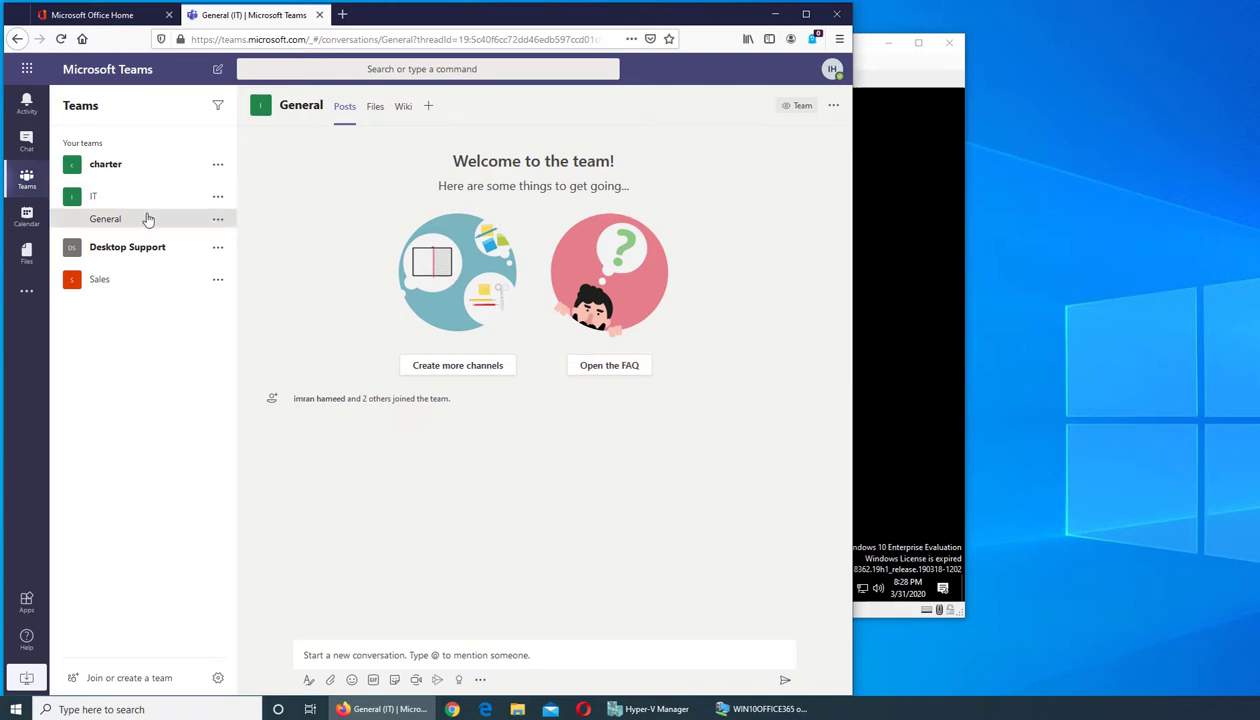
click(108, 164)
click(107, 189)
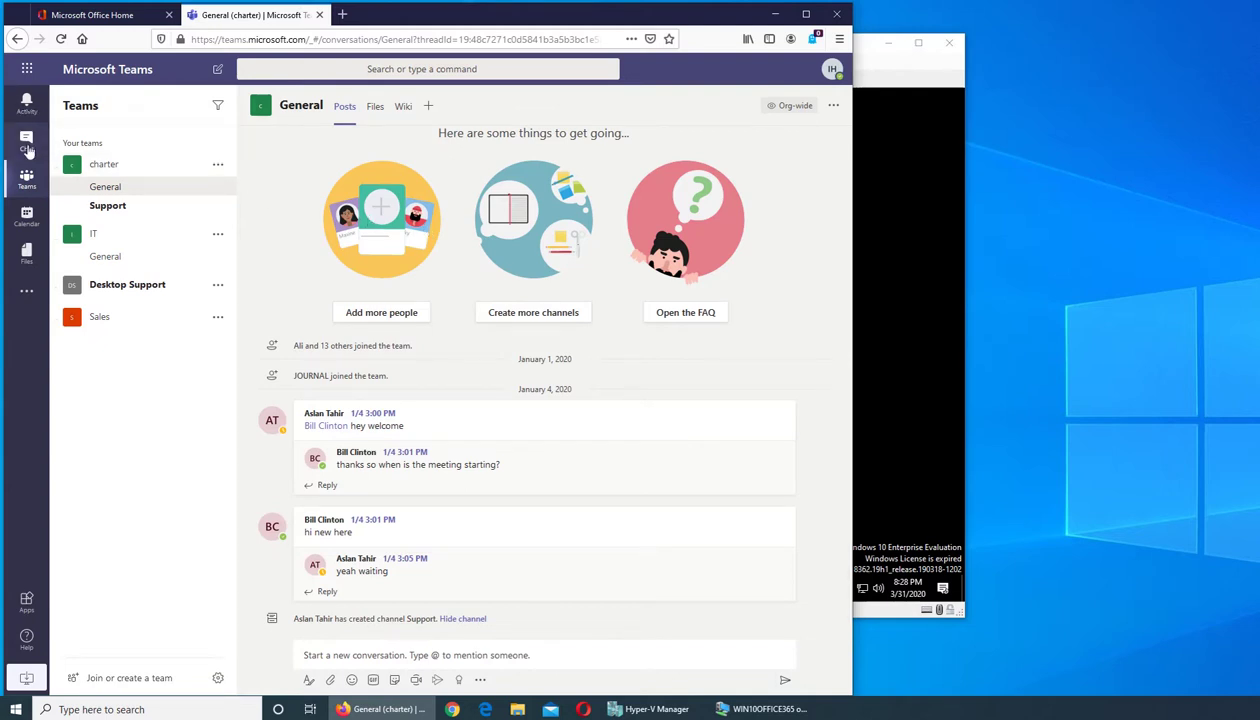
Step: Look through the Chat, Calendar and Files sections and the list of additional Teams apps
click(27, 146)
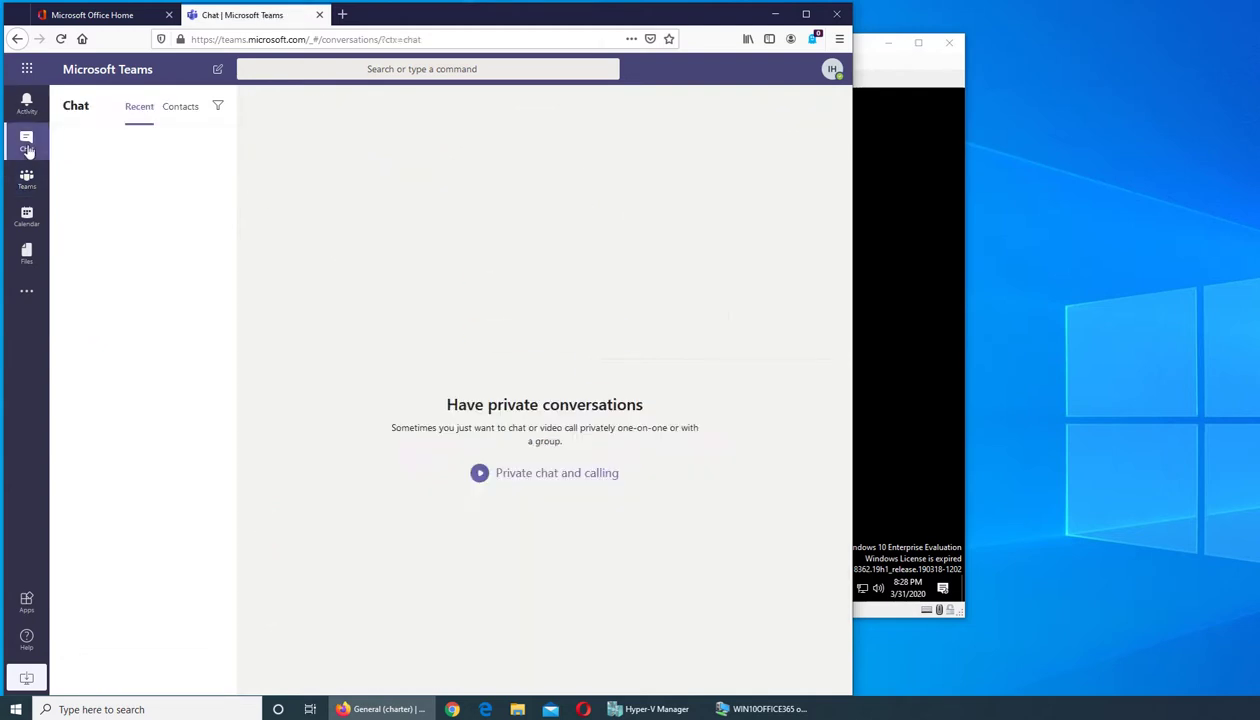
click(27, 217)
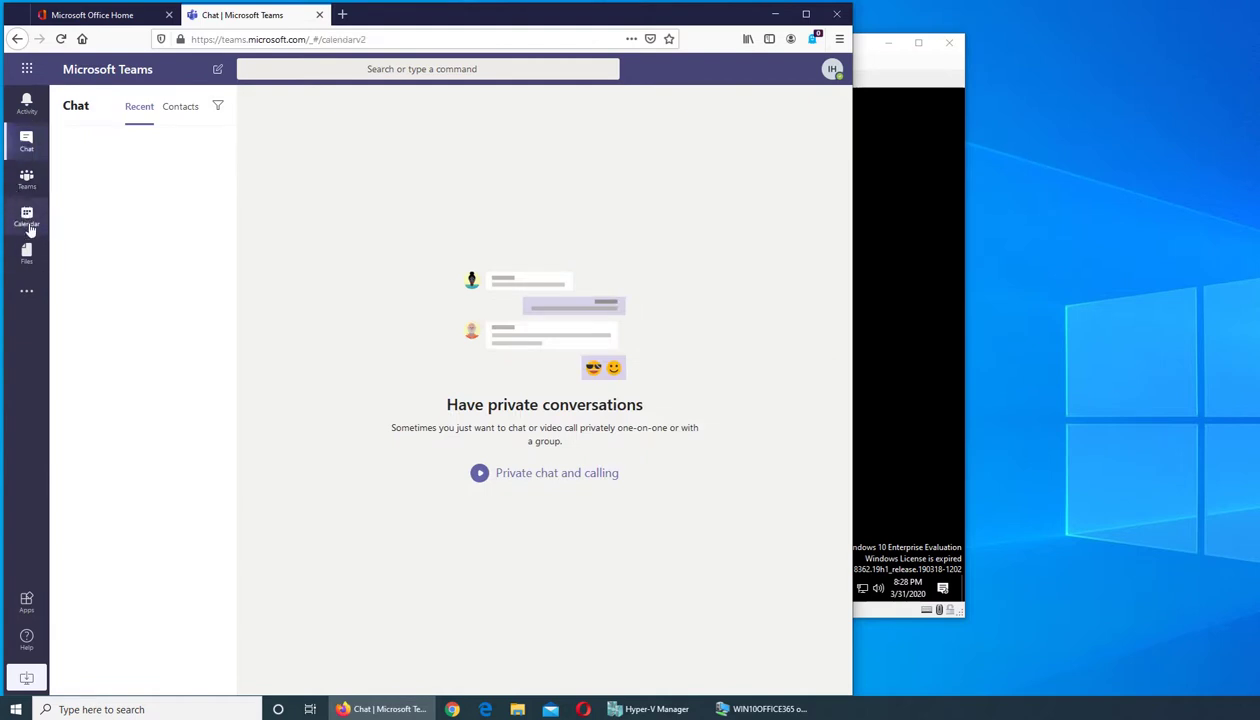
click(34, 258)
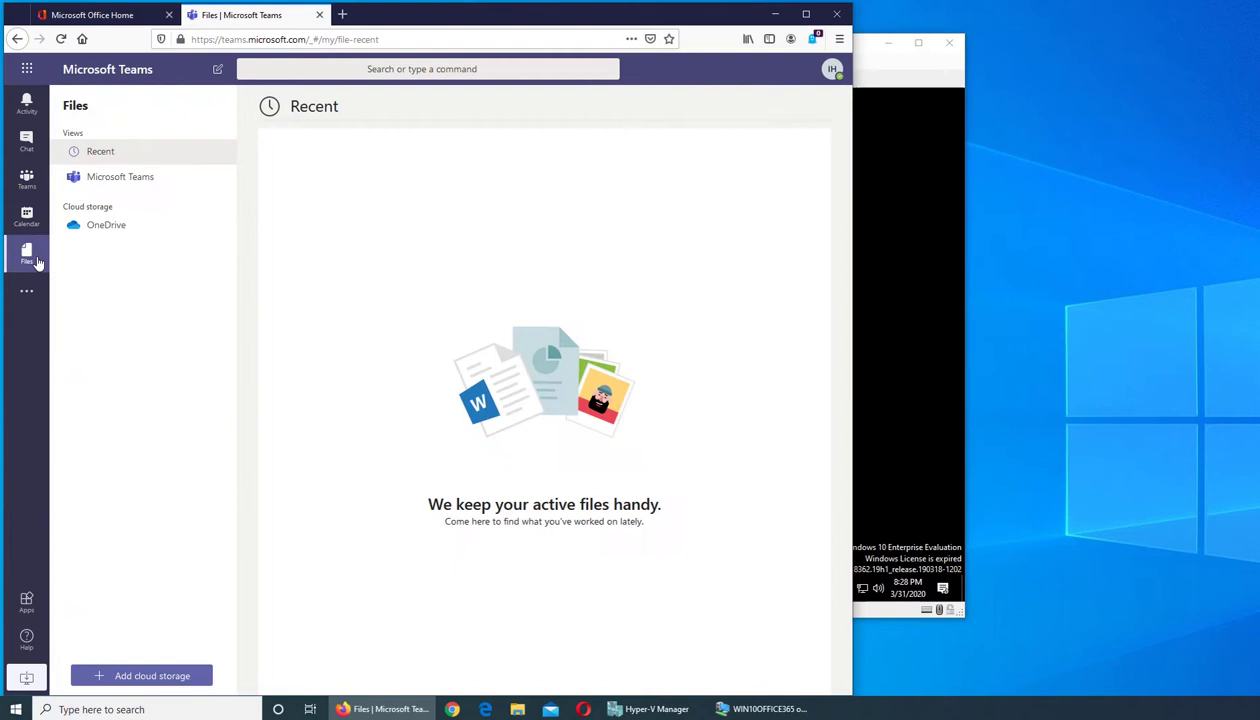
click(27, 291)
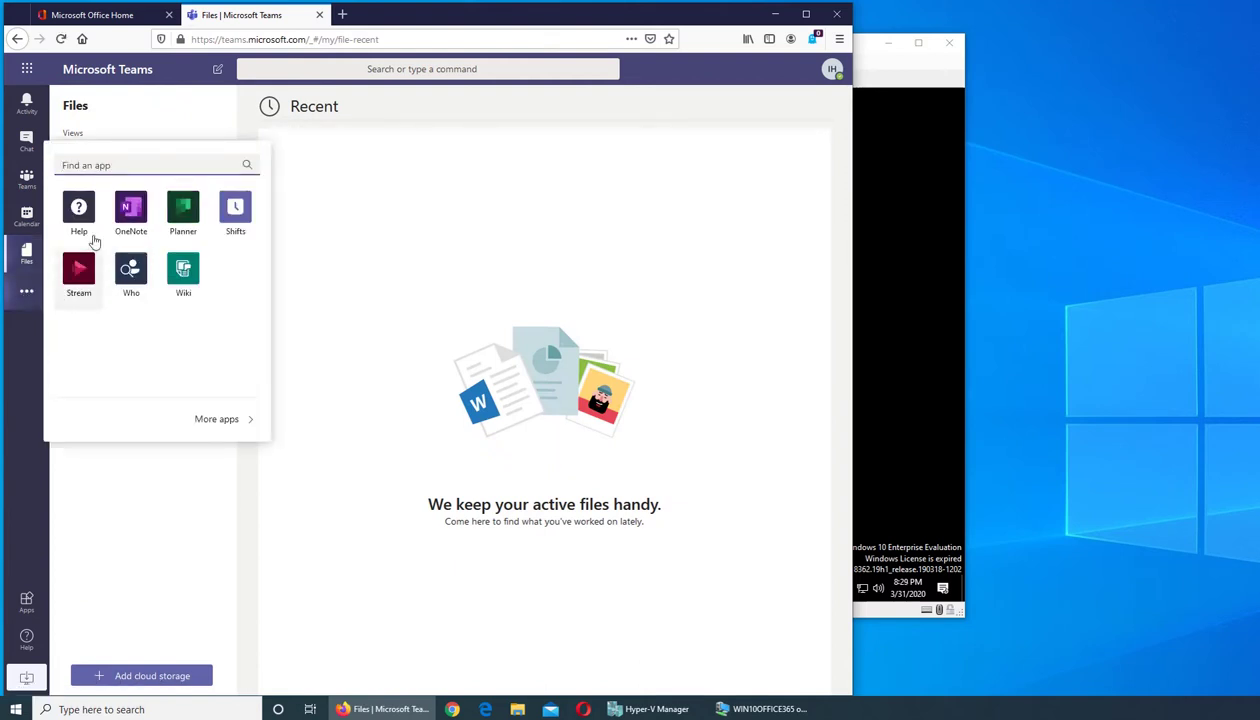
click(30, 494)
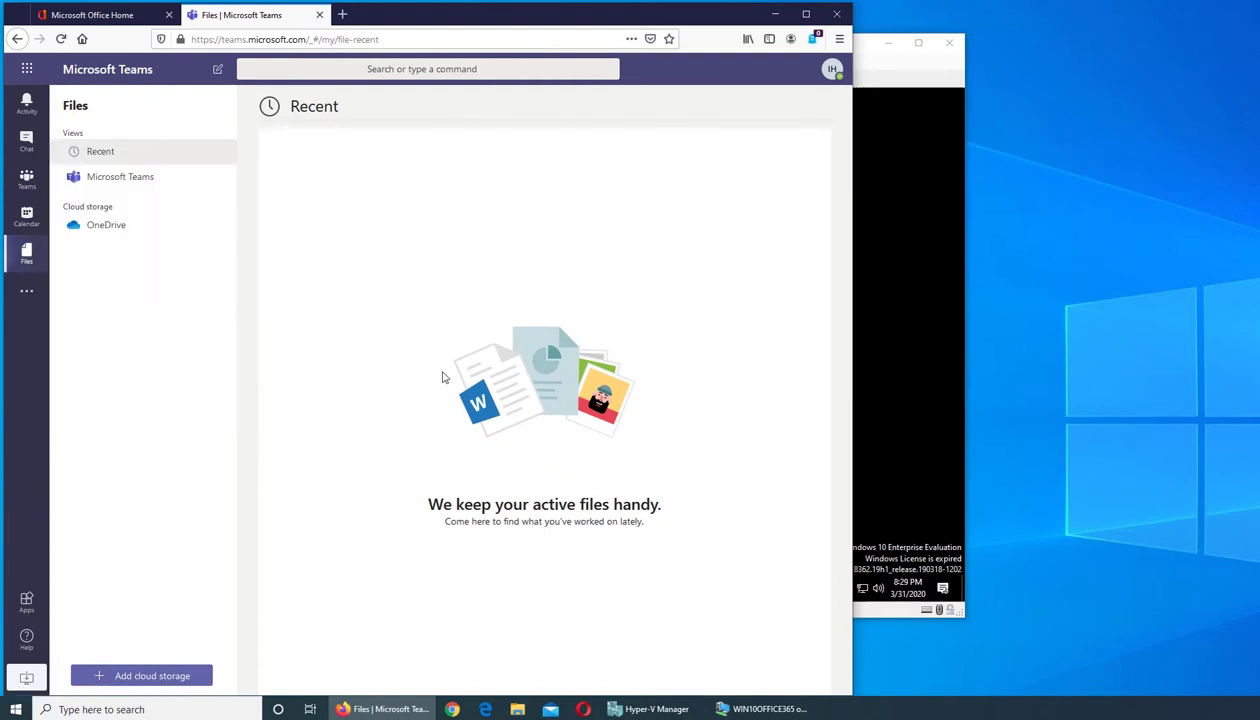
Step: Open the Microsoft 365 admin center from the Office home page, show all admin centers, and open the Teams admin center
click(94, 18)
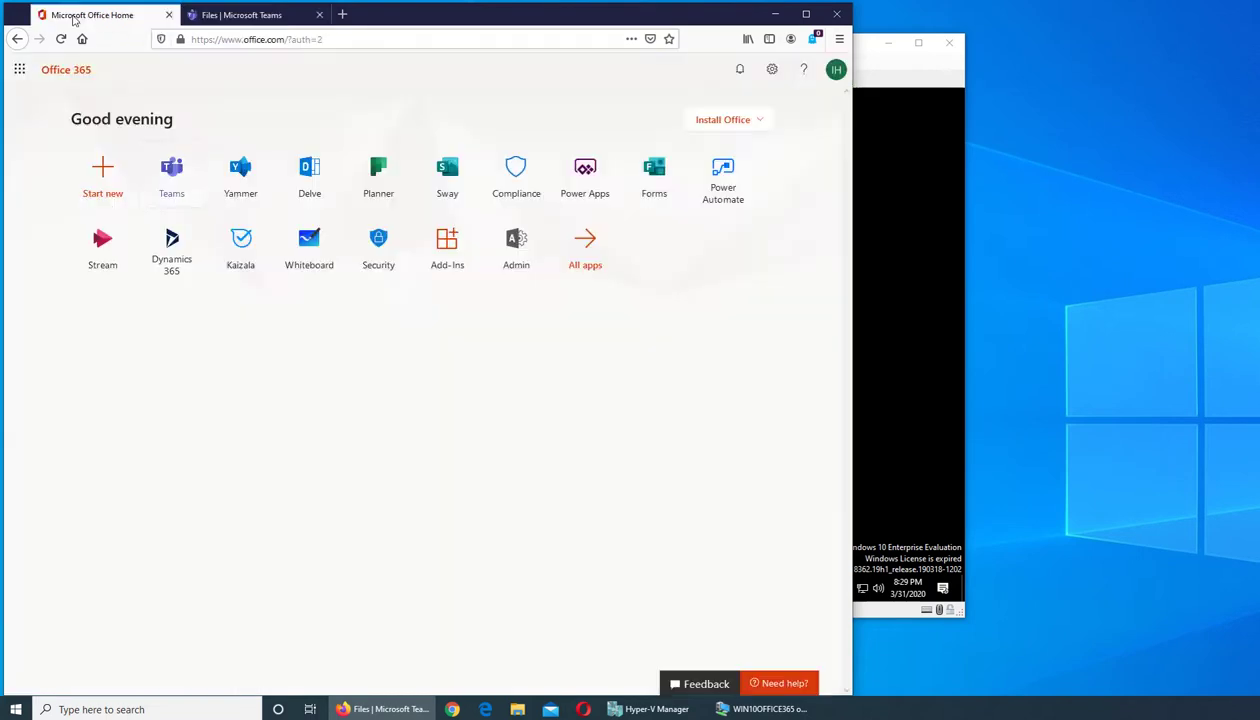
click(517, 265)
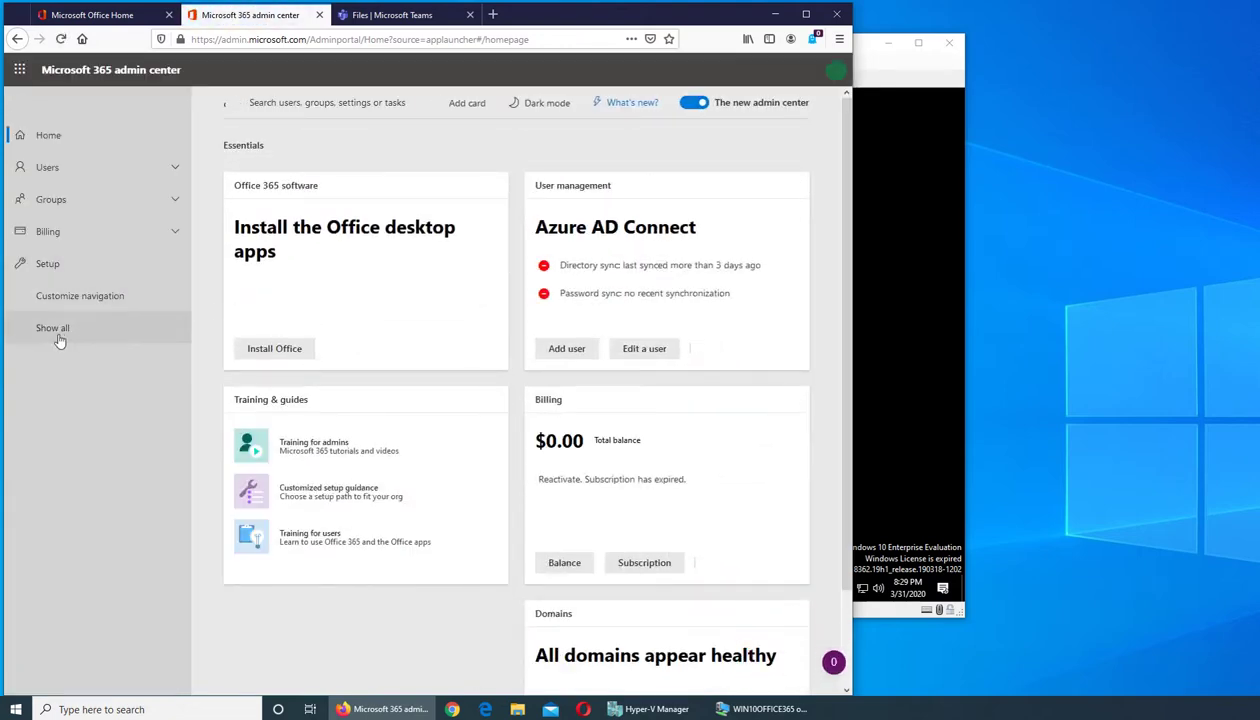
click(58, 332)
scroll(97, 466, down, 2)
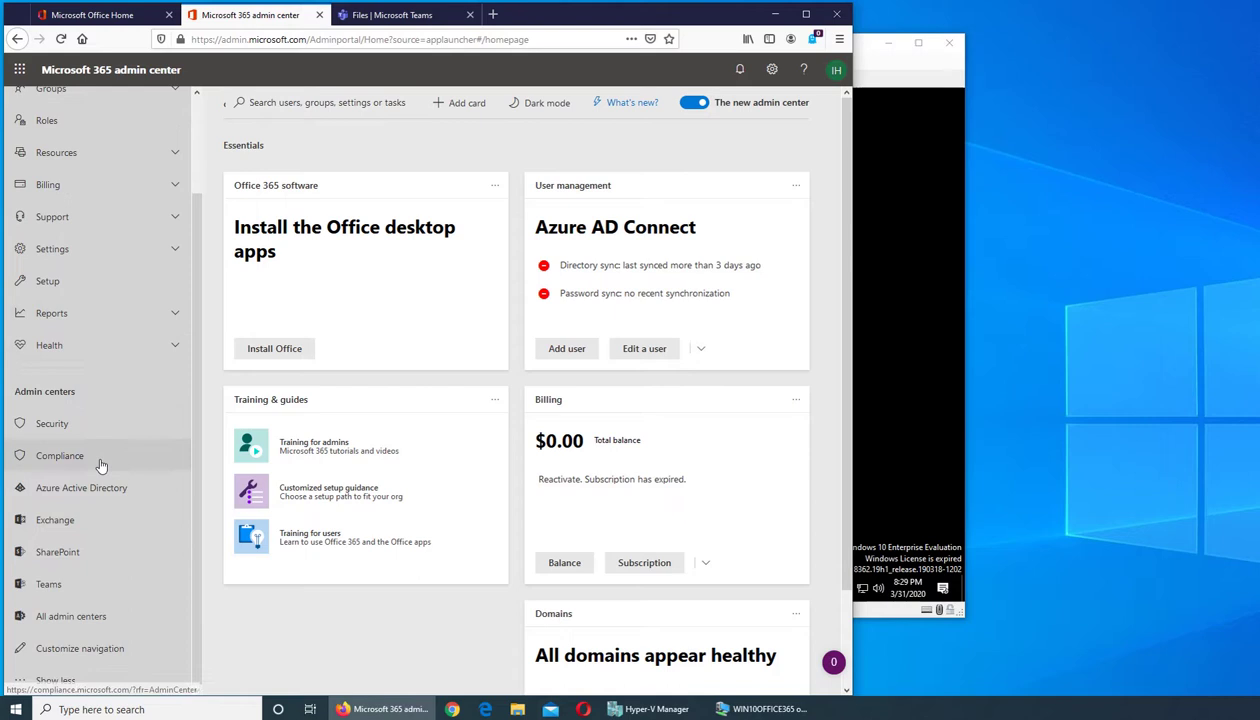
click(50, 584)
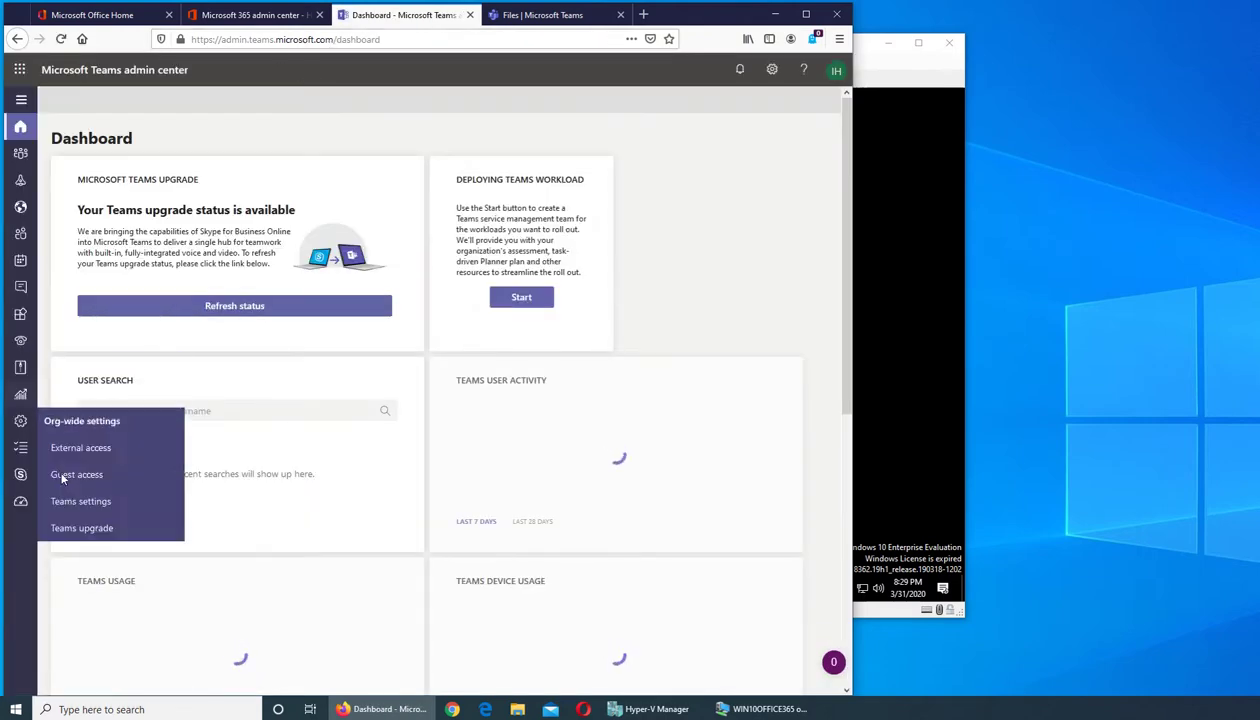
Step: Compare the Teams web app with the Teams admin center dashboard and view its team management options
click(540, 15)
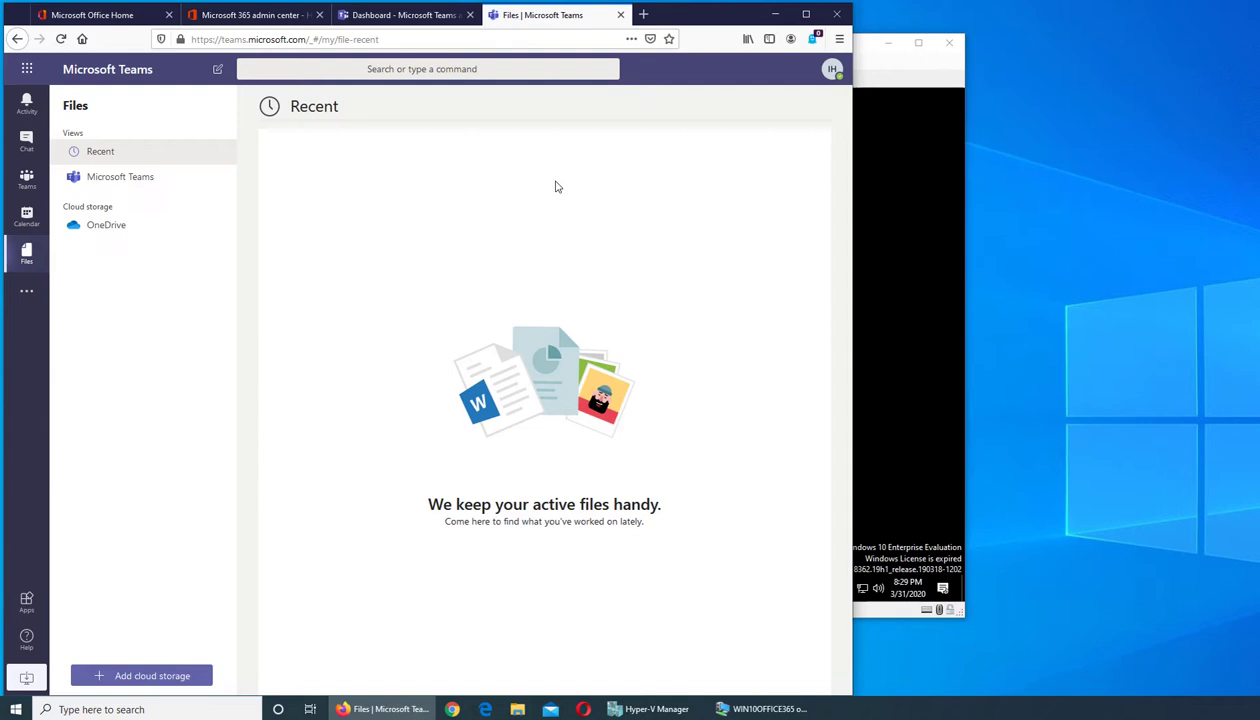
click(390, 15)
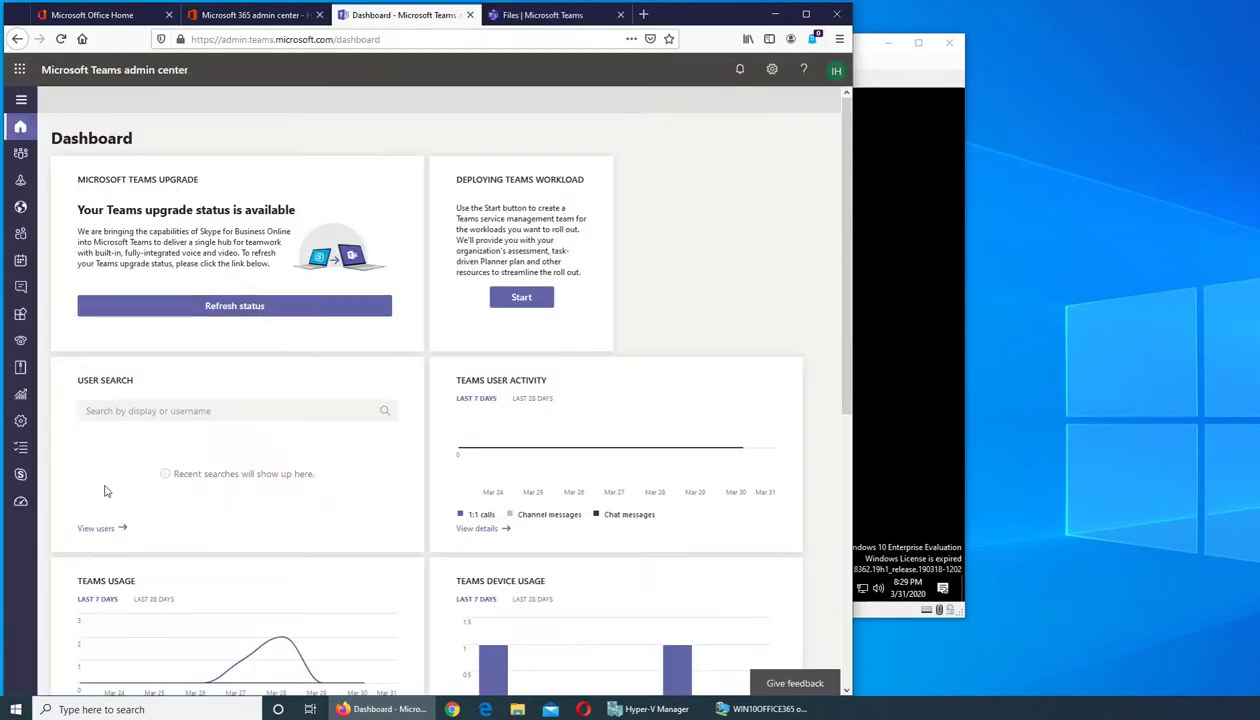
mouse_move(21, 158)
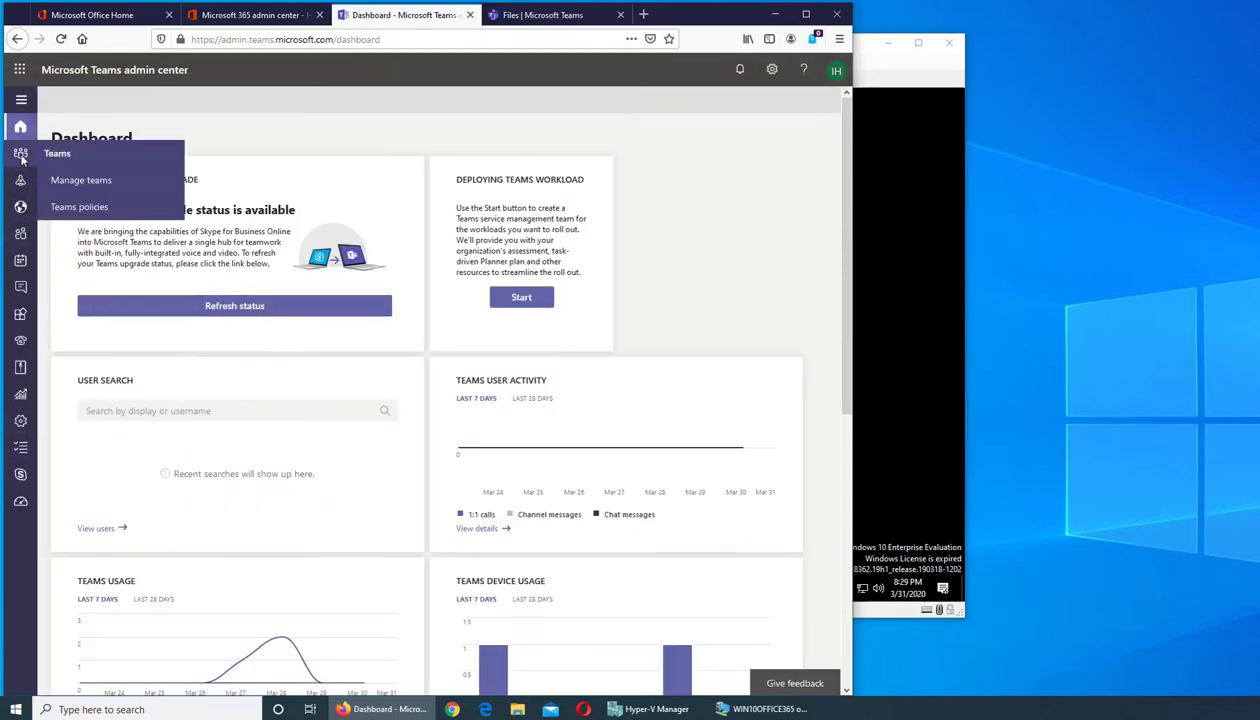
Step: Return to the Teams web app and review the chat contacts, recent chats, and the IT team's General channel
click(533, 16)
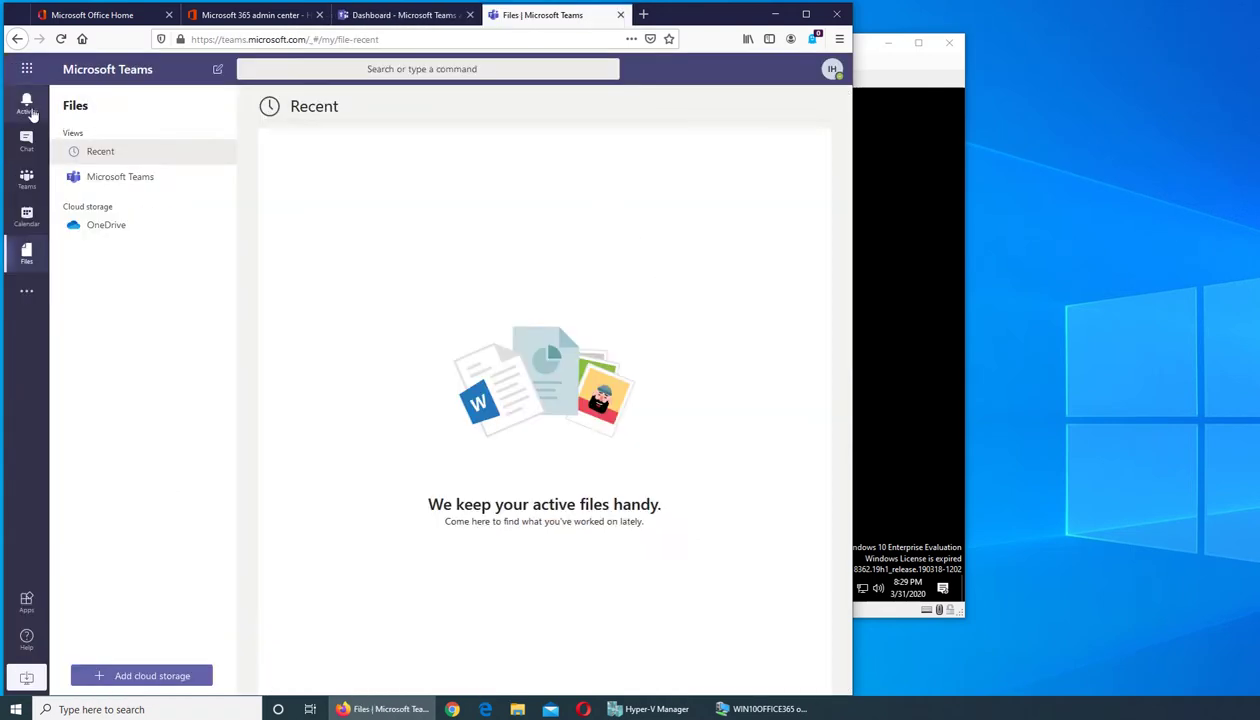
click(25, 144)
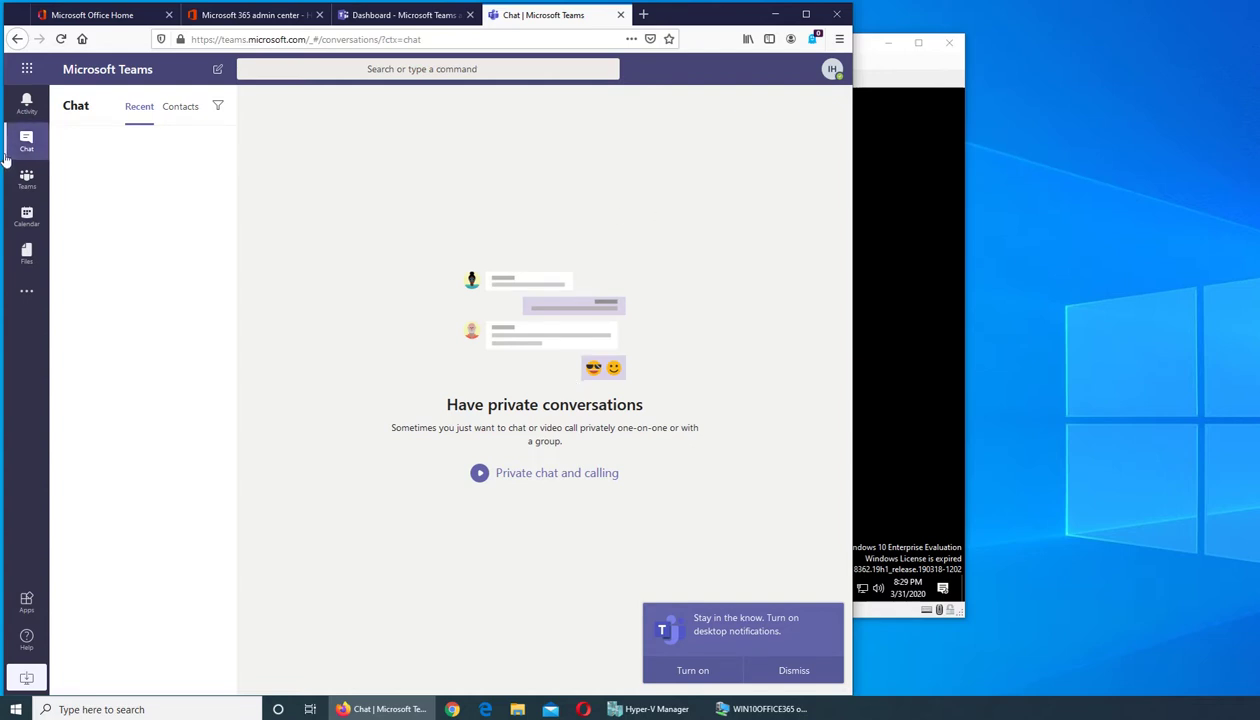
click(192, 114)
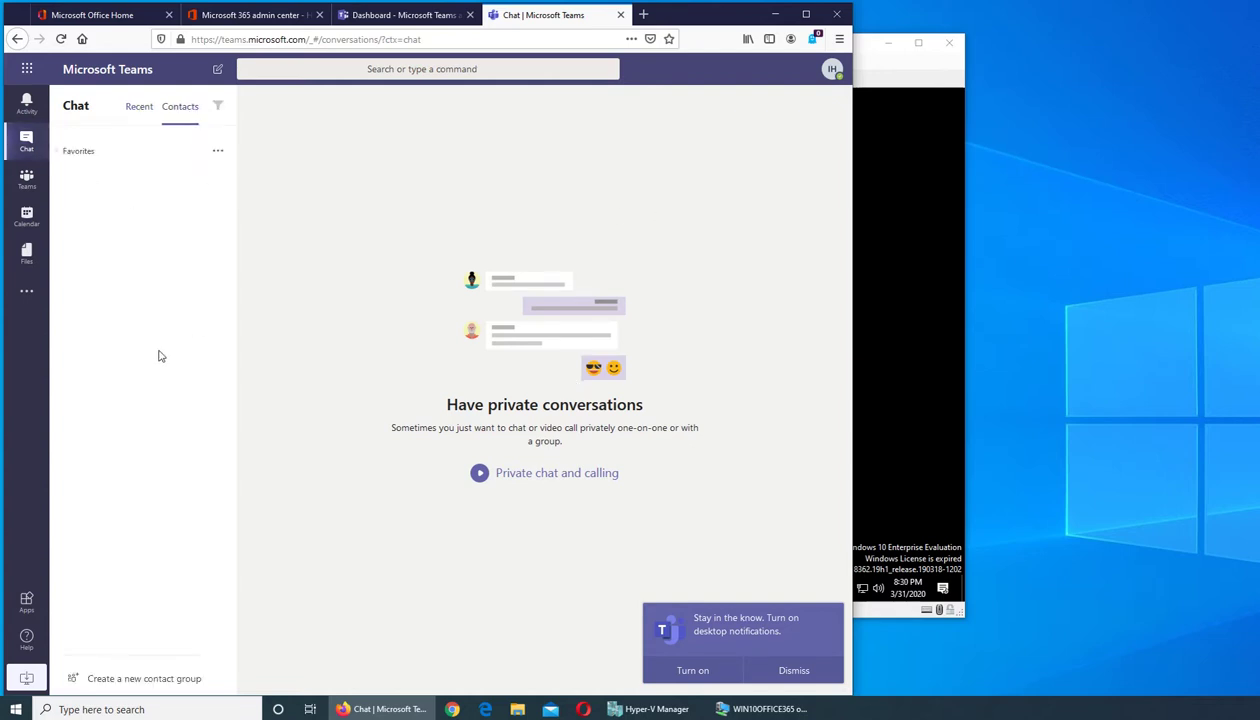
click(139, 108)
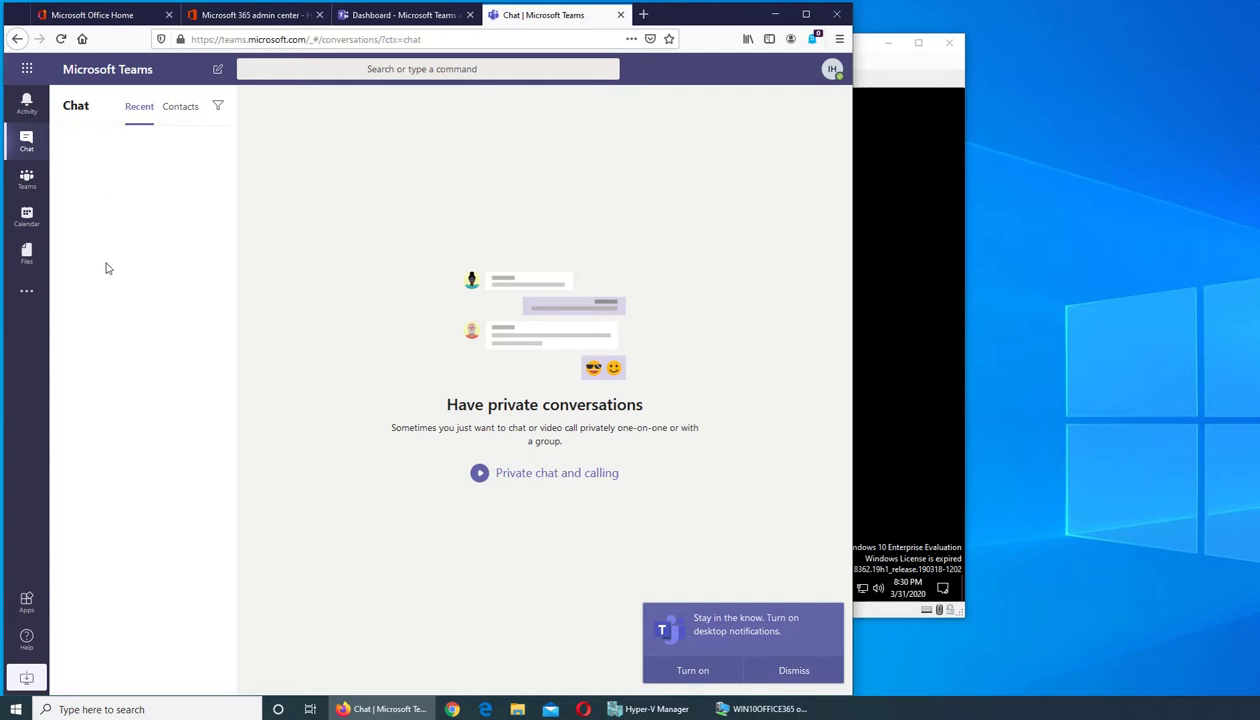
click(27, 180)
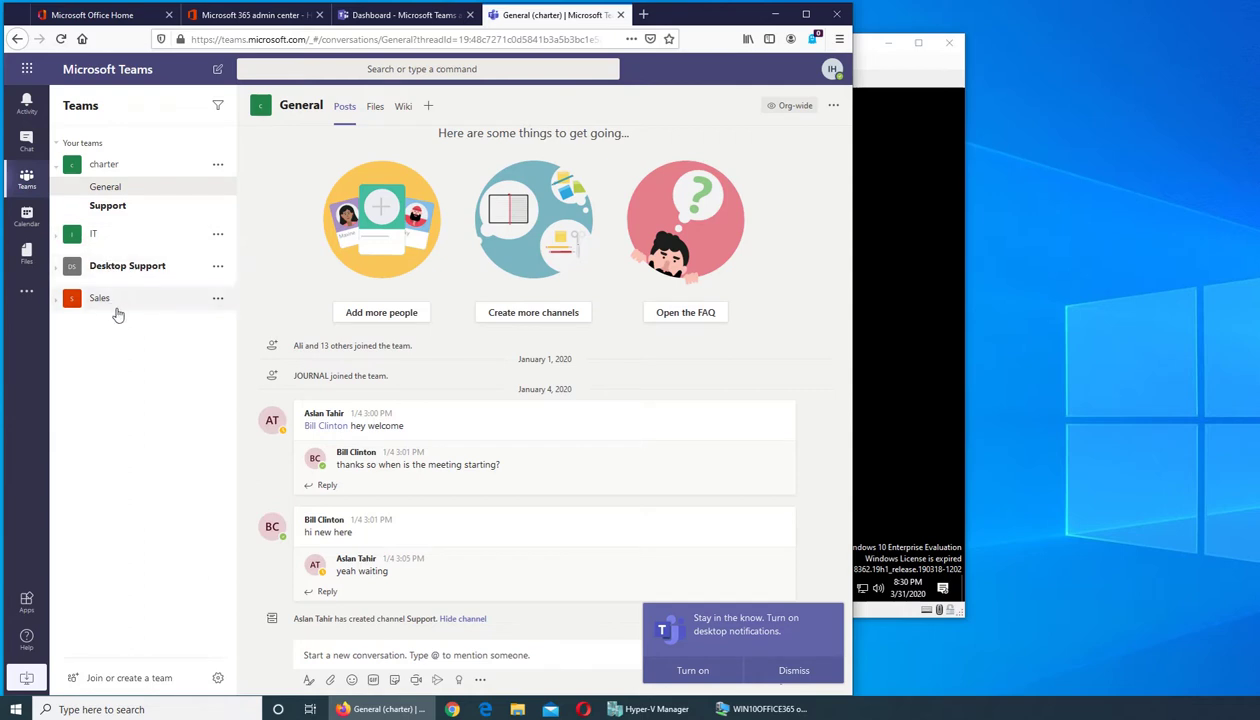
click(102, 239)
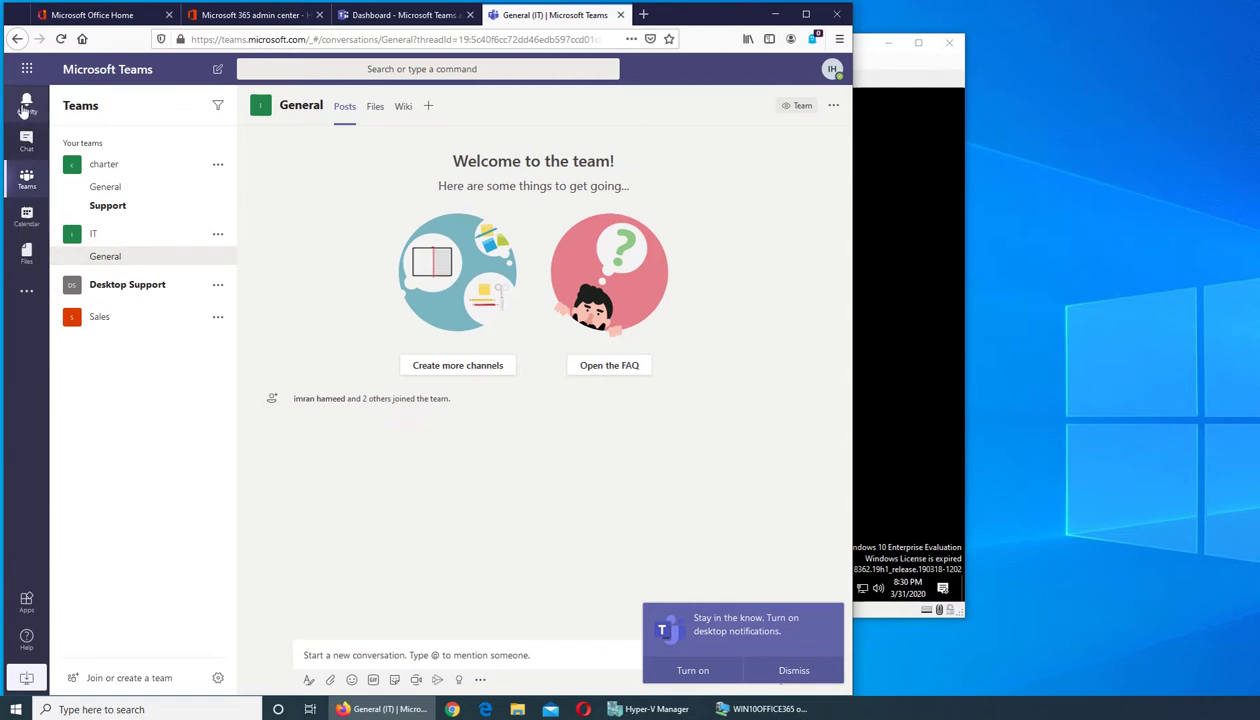
Step: Create a new meeting from the Teams calendar and title it "team meeting"
click(21, 220)
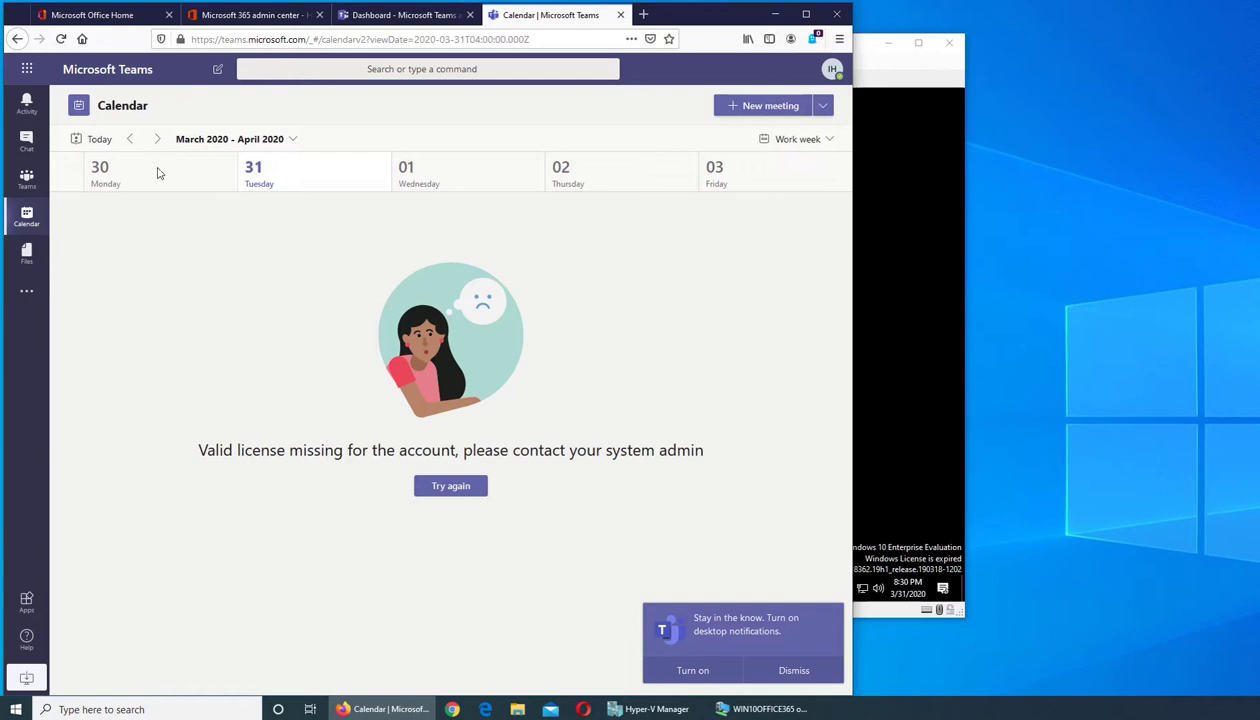
click(766, 106)
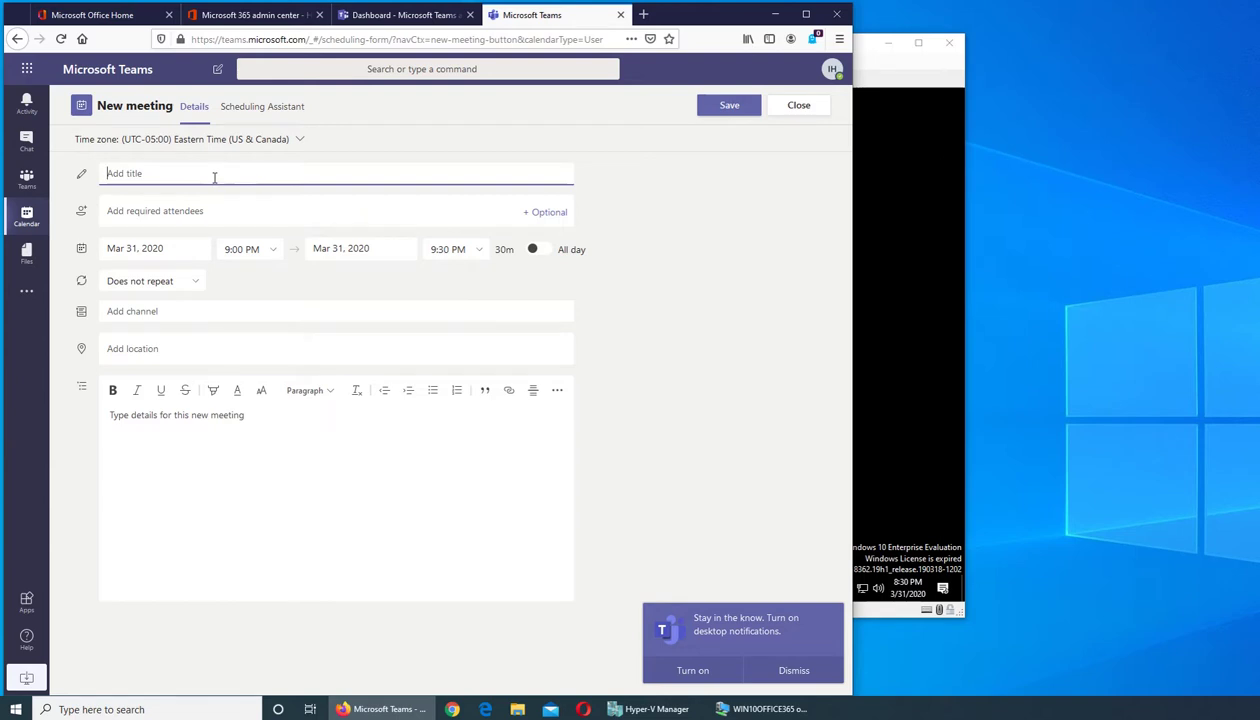
text(team meeting)
click(112, 211)
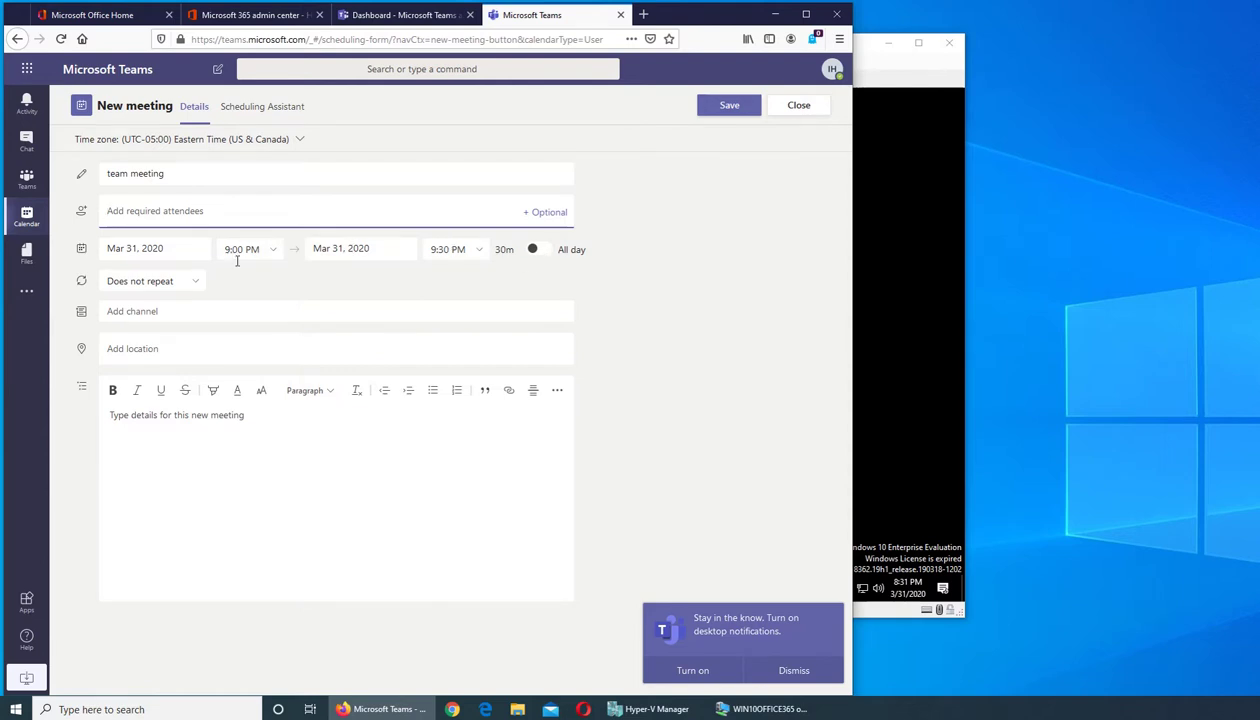
Step: Set the meeting date to May 1, 2020
click(183, 247)
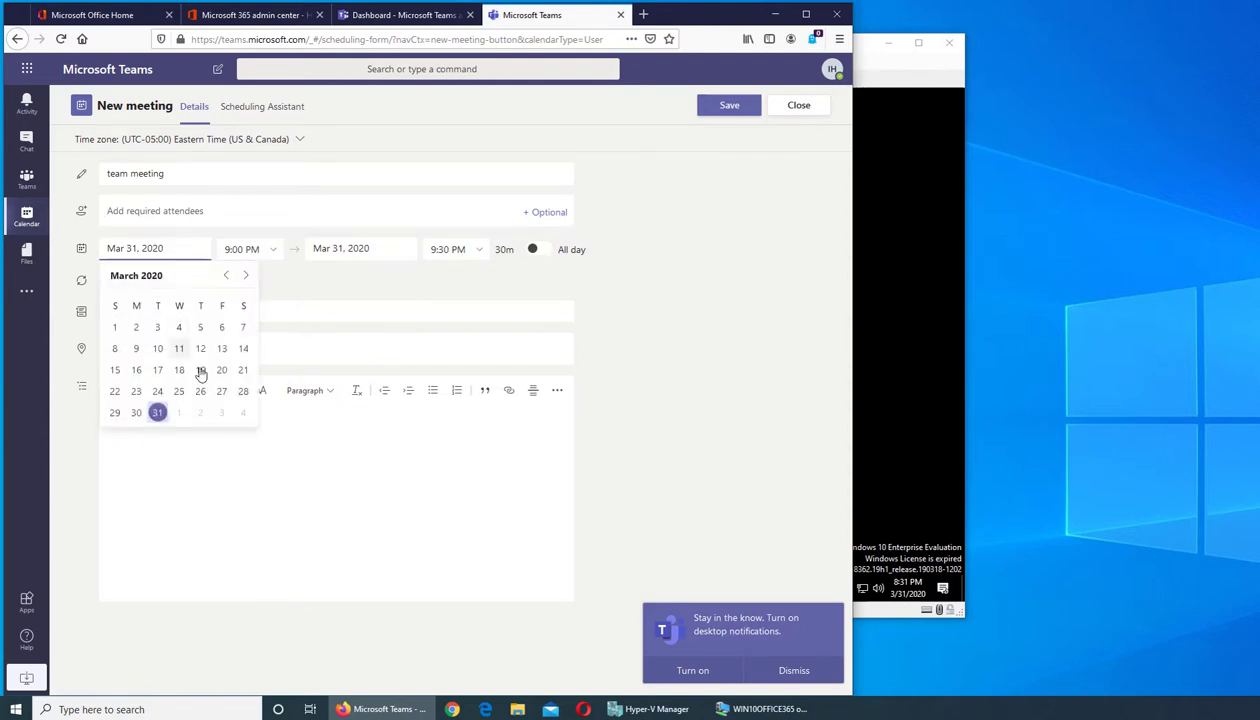
click(245, 276)
click(245, 276)
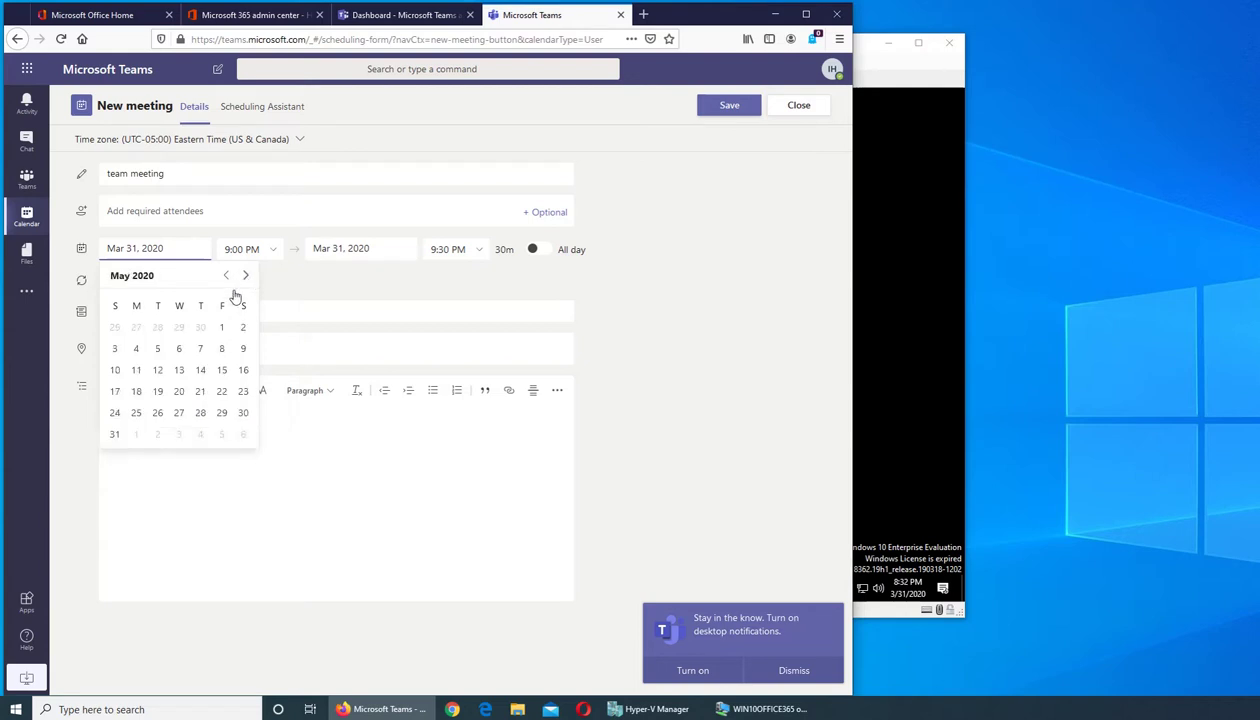
click(222, 330)
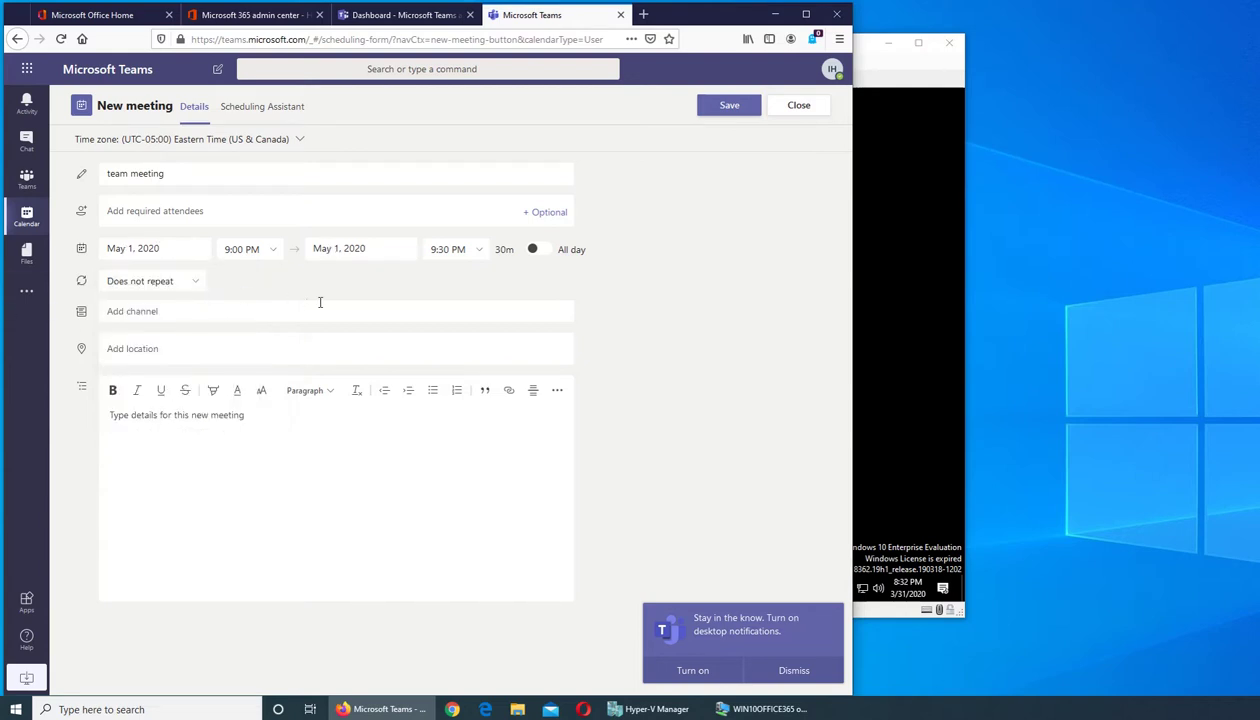
Step: Schedule the meeting from 8:00 AM to 10:30 AM
click(269, 251)
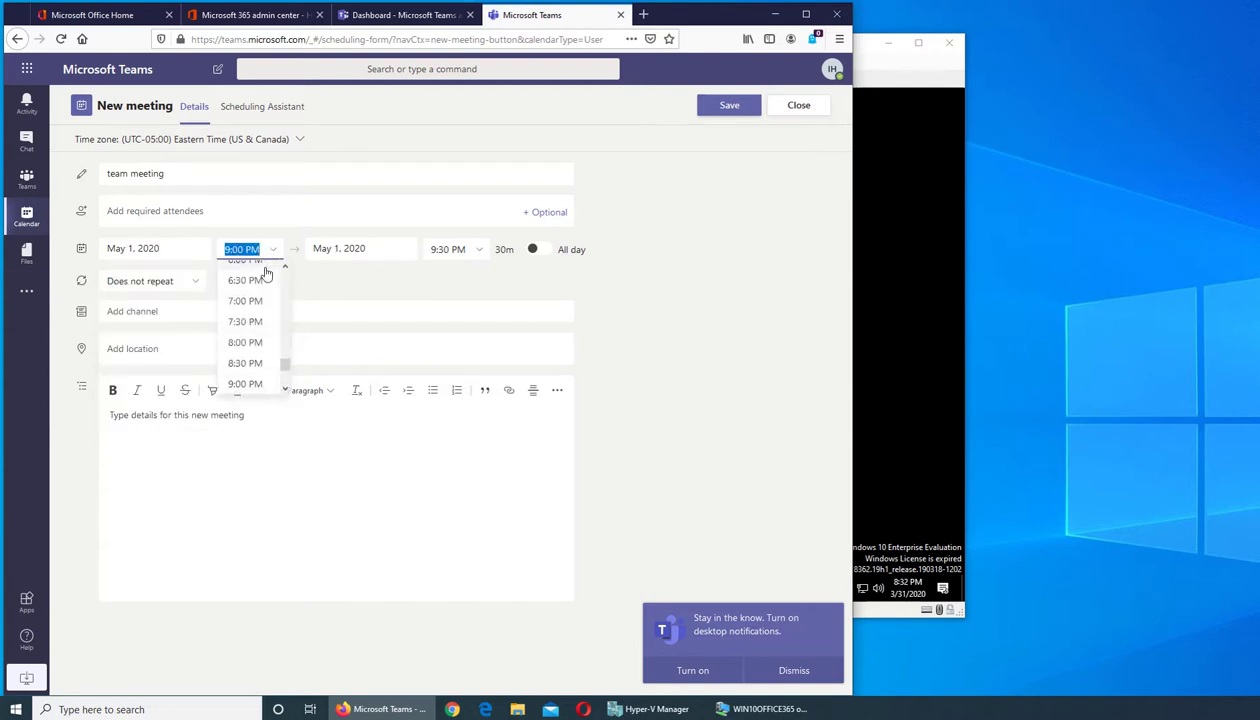
scroll(263, 295, up, 10)
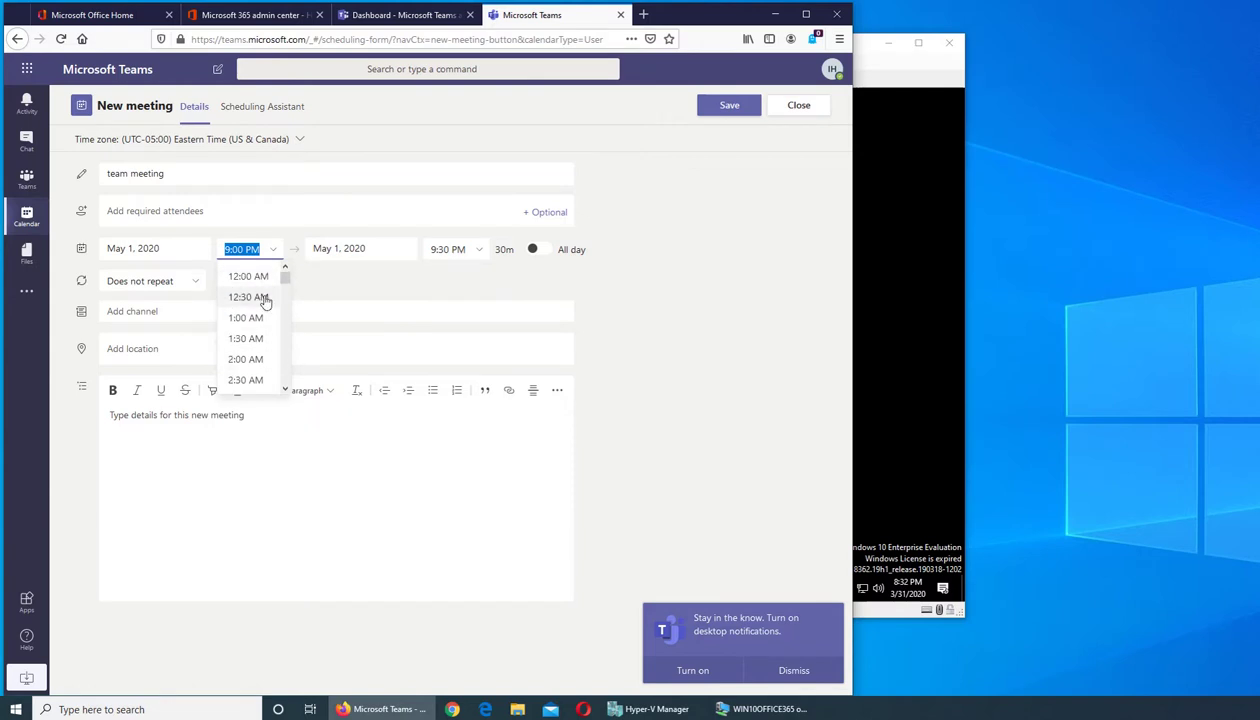
scroll(263, 300, down, 5)
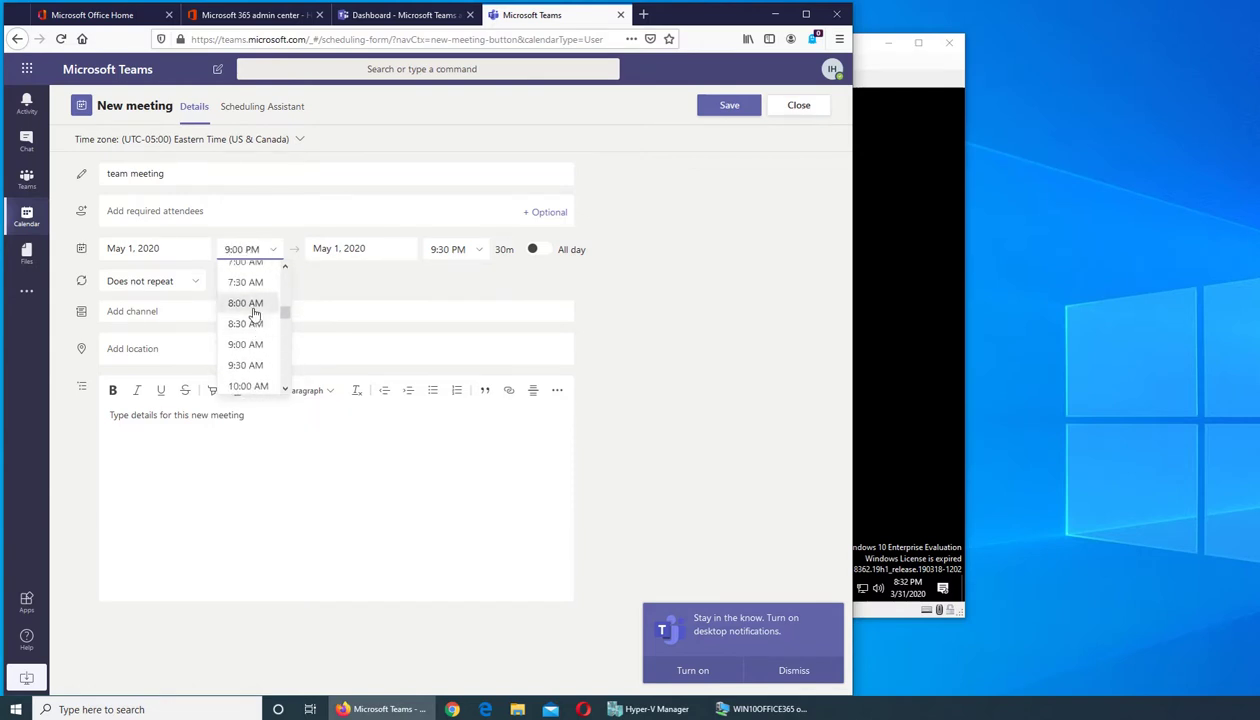
click(250, 305)
click(476, 250)
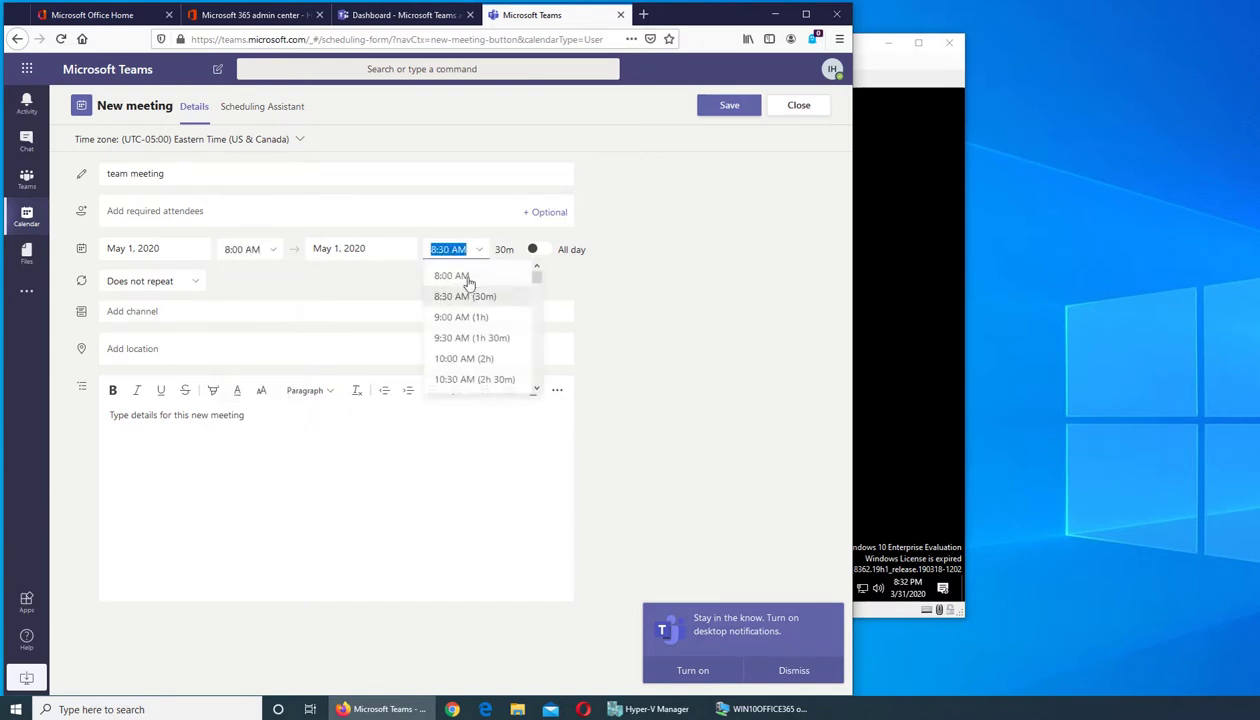
click(490, 380)
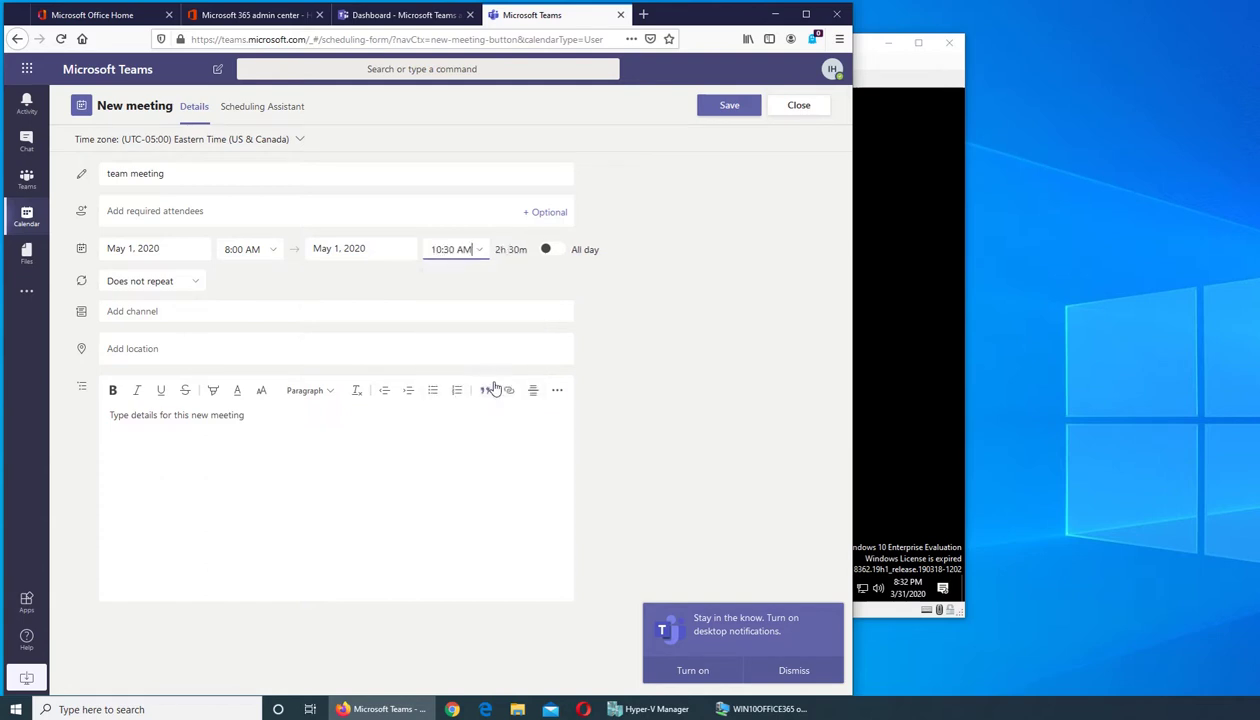
Step: Make the meeting an all-day event and change its title to "hiring event"
click(554, 250)
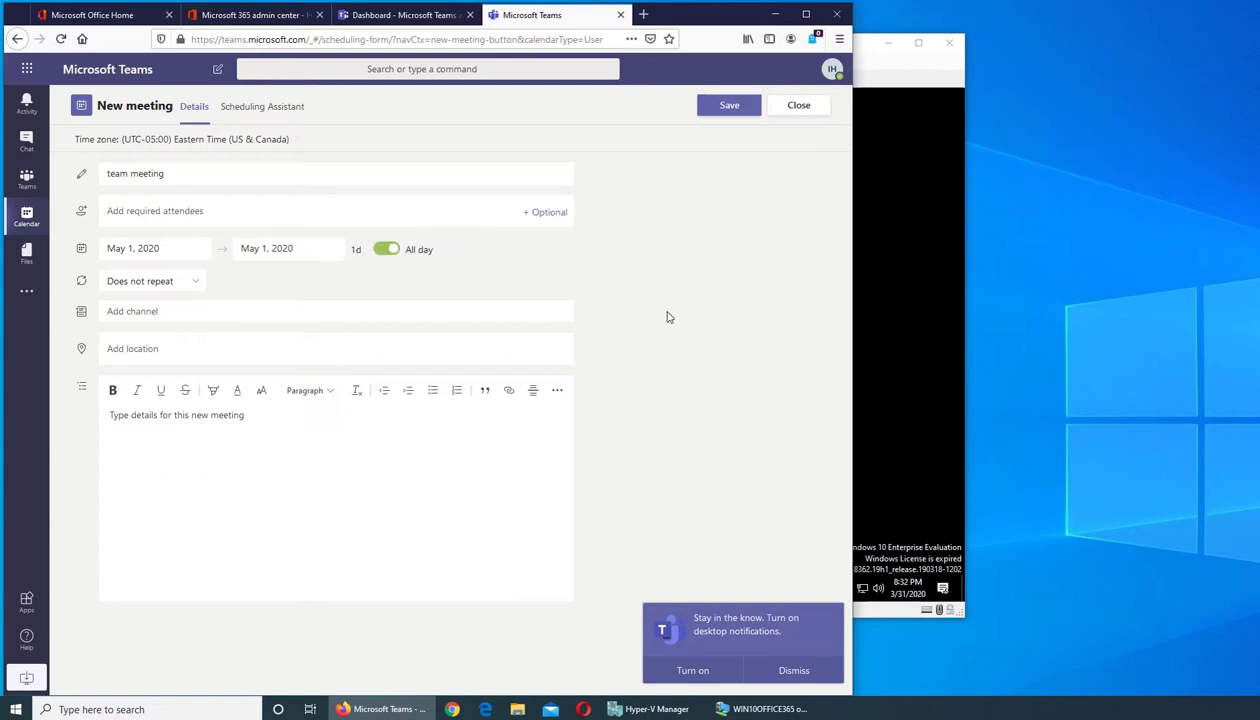
click(275, 212)
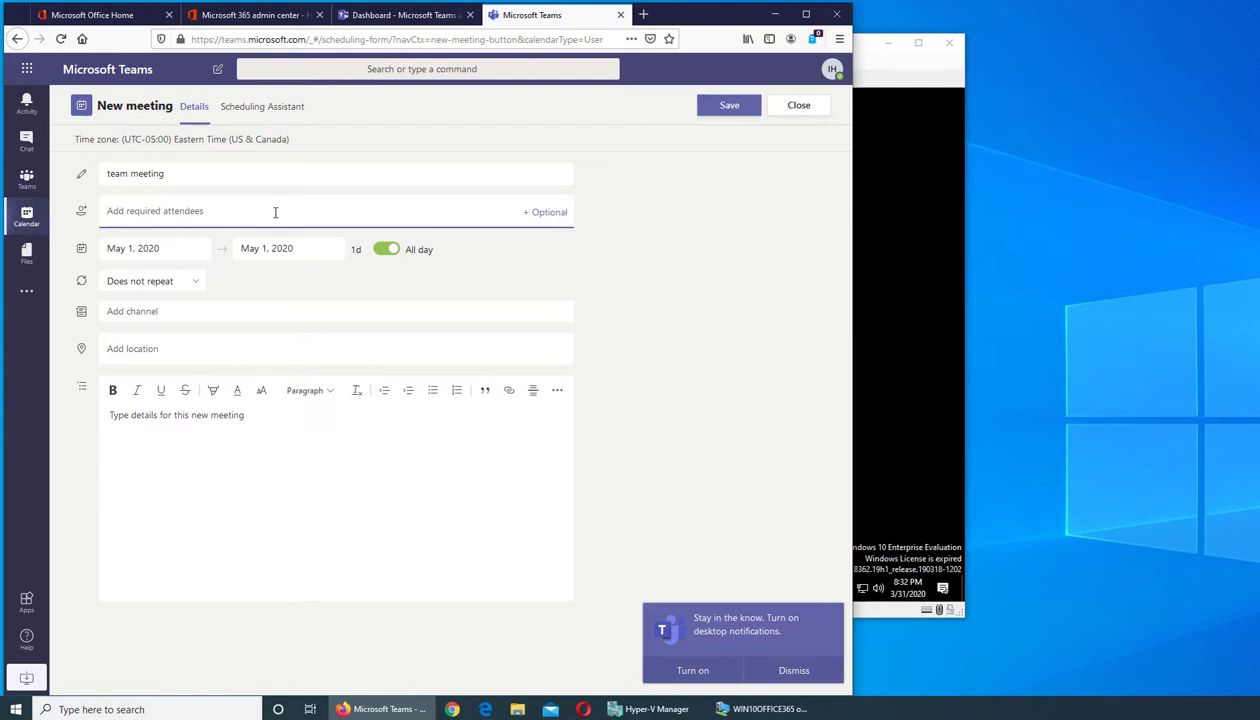
triple_click(237, 173)
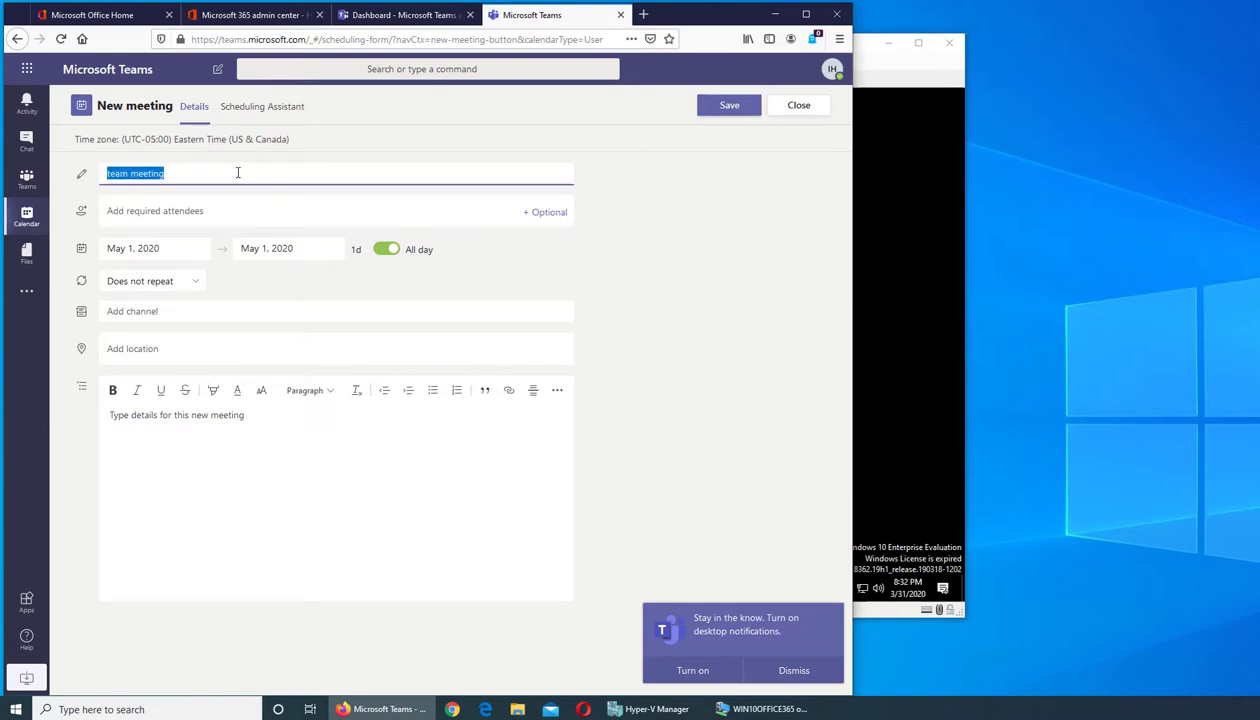
text(hir)
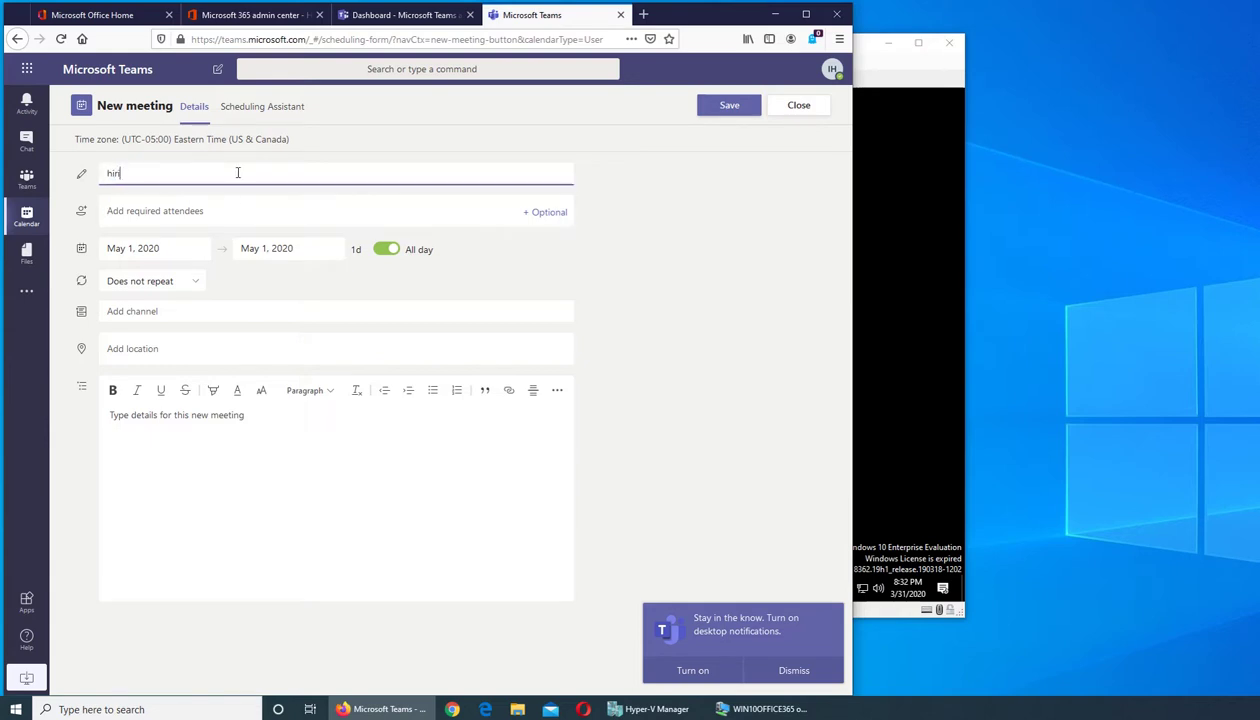
text(ing event)
Step: Look through the meeting's repeat options and the teams whose channels can be added, without choosing any
click(189, 284)
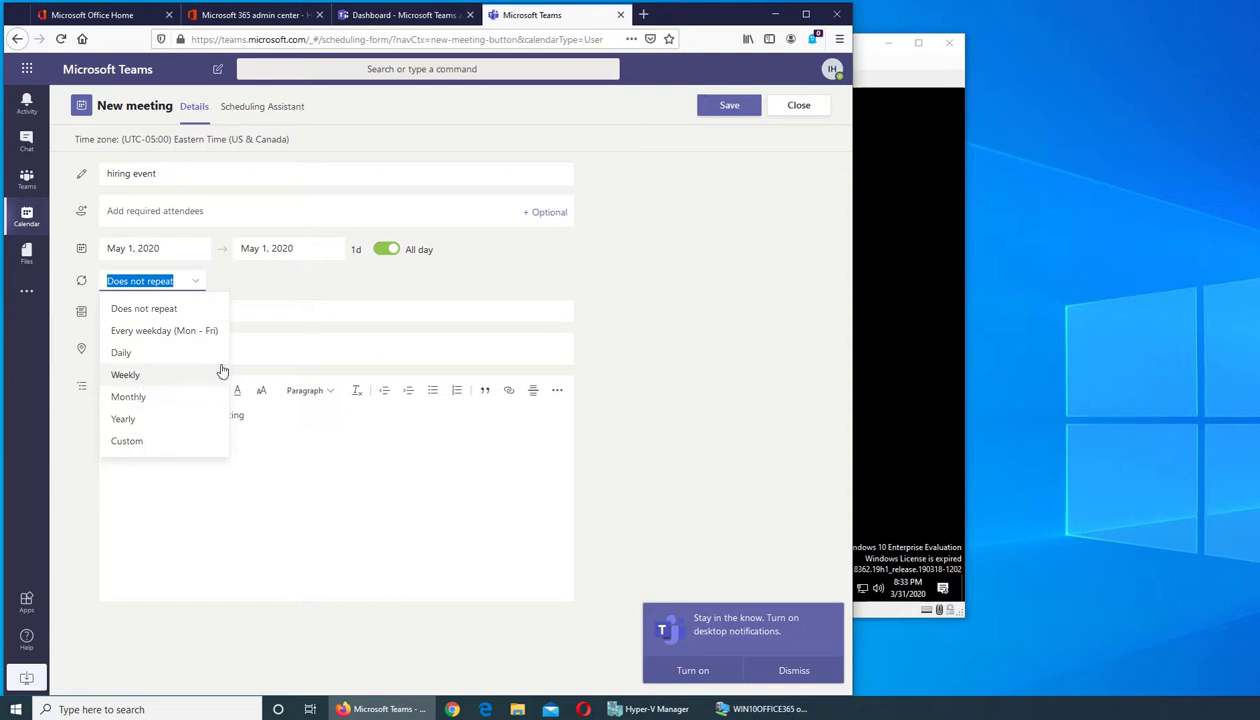
click(615, 315)
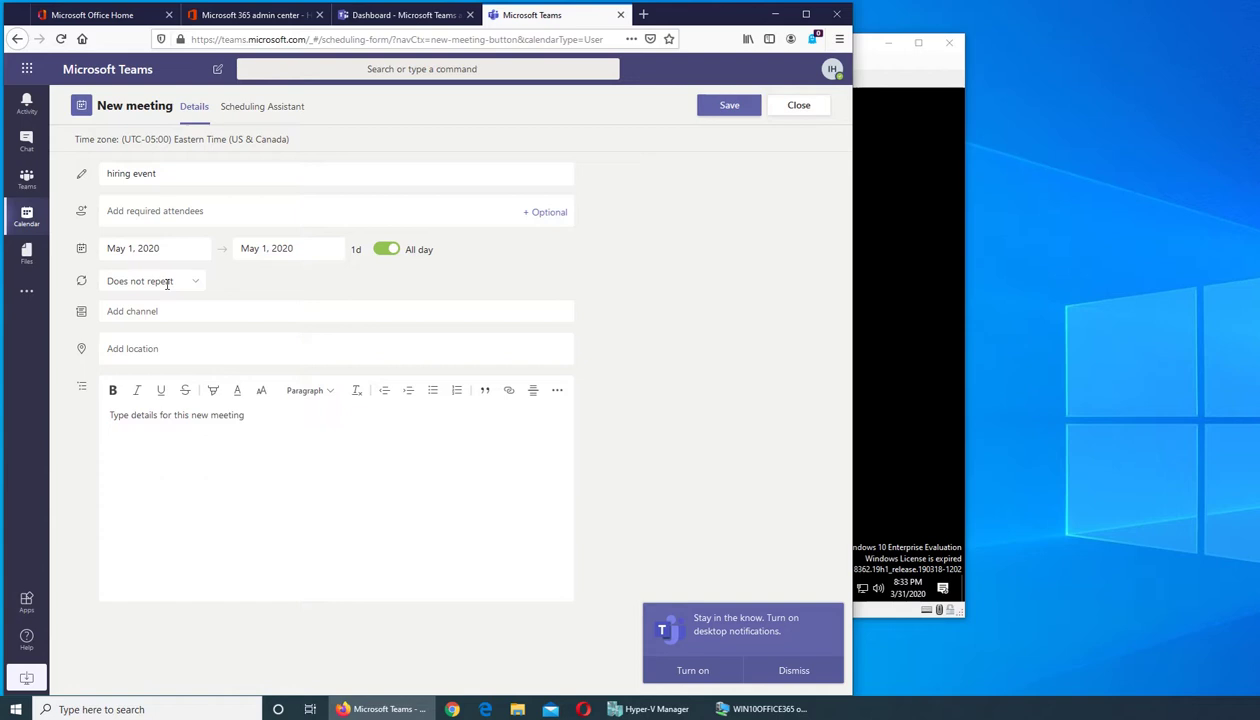
click(155, 312)
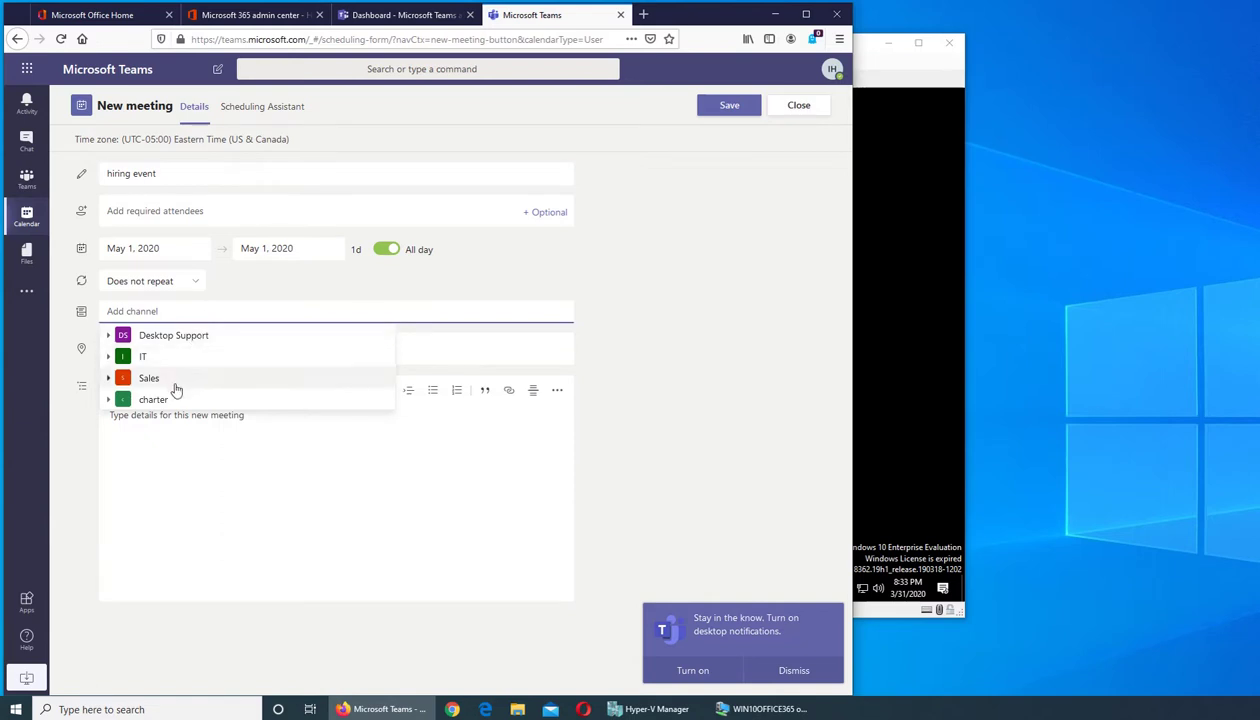
click(362, 284)
click(180, 316)
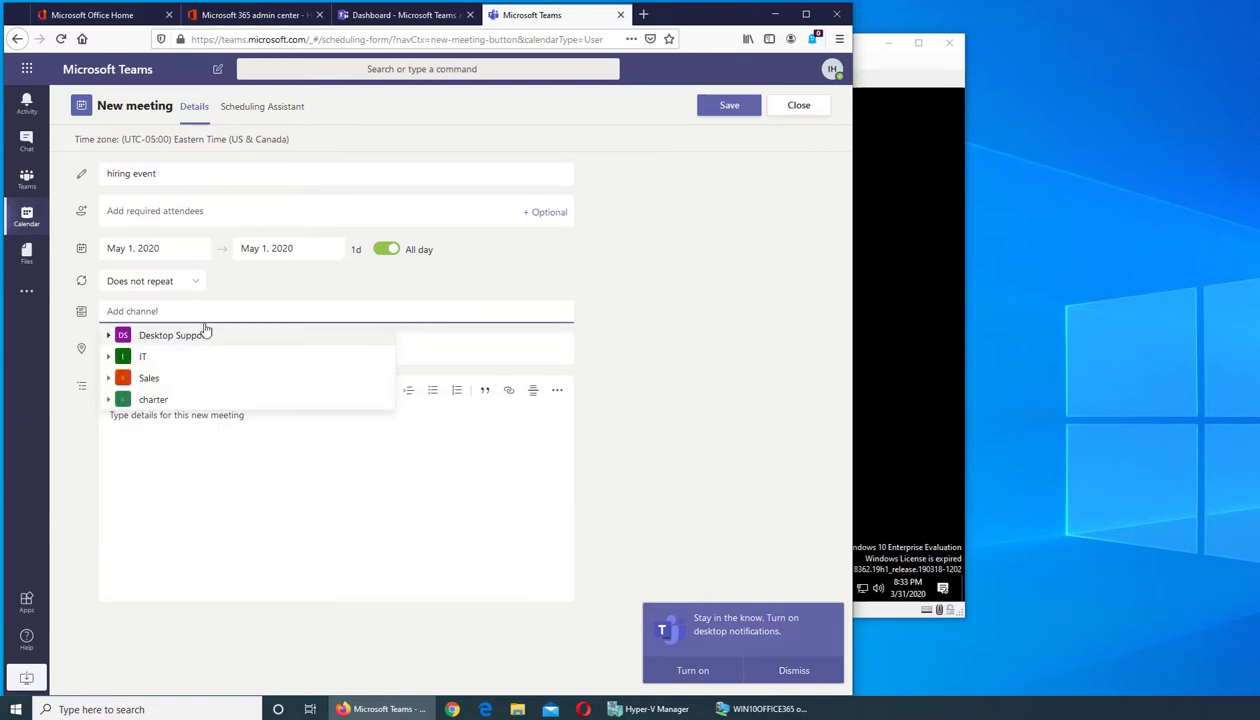
click(512, 346)
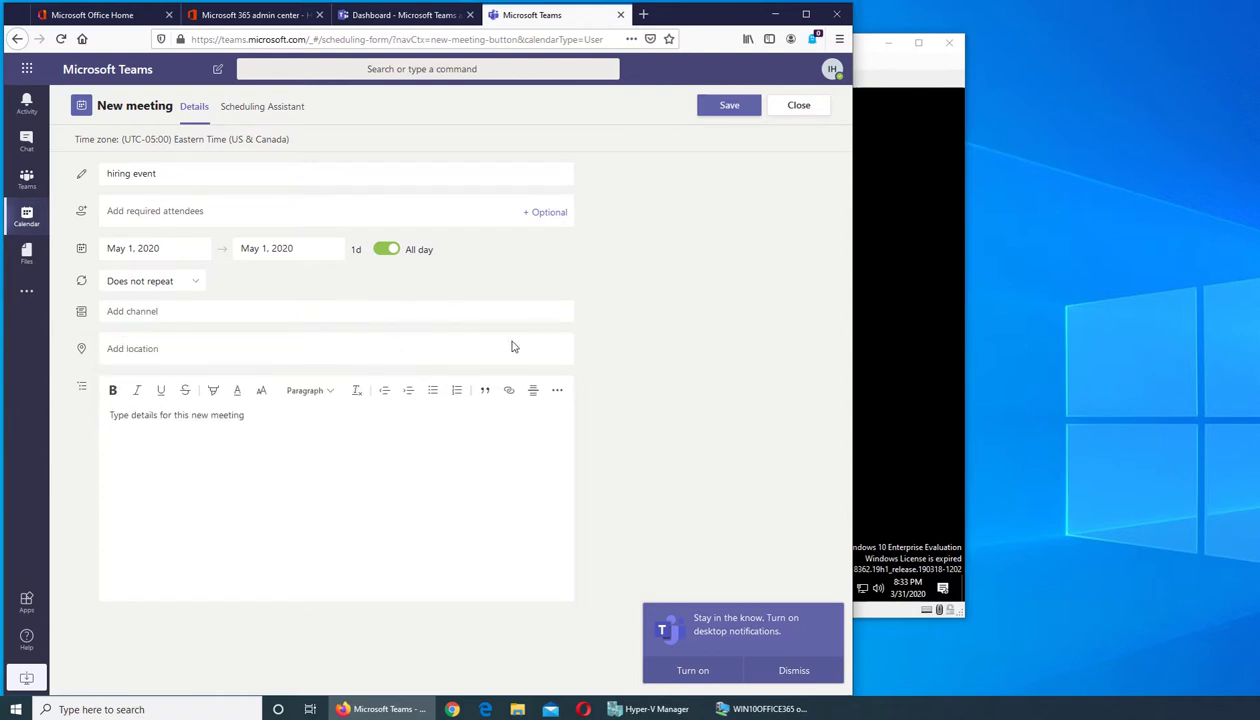
Step: Add "room 302" as the meeting location
click(193, 348)
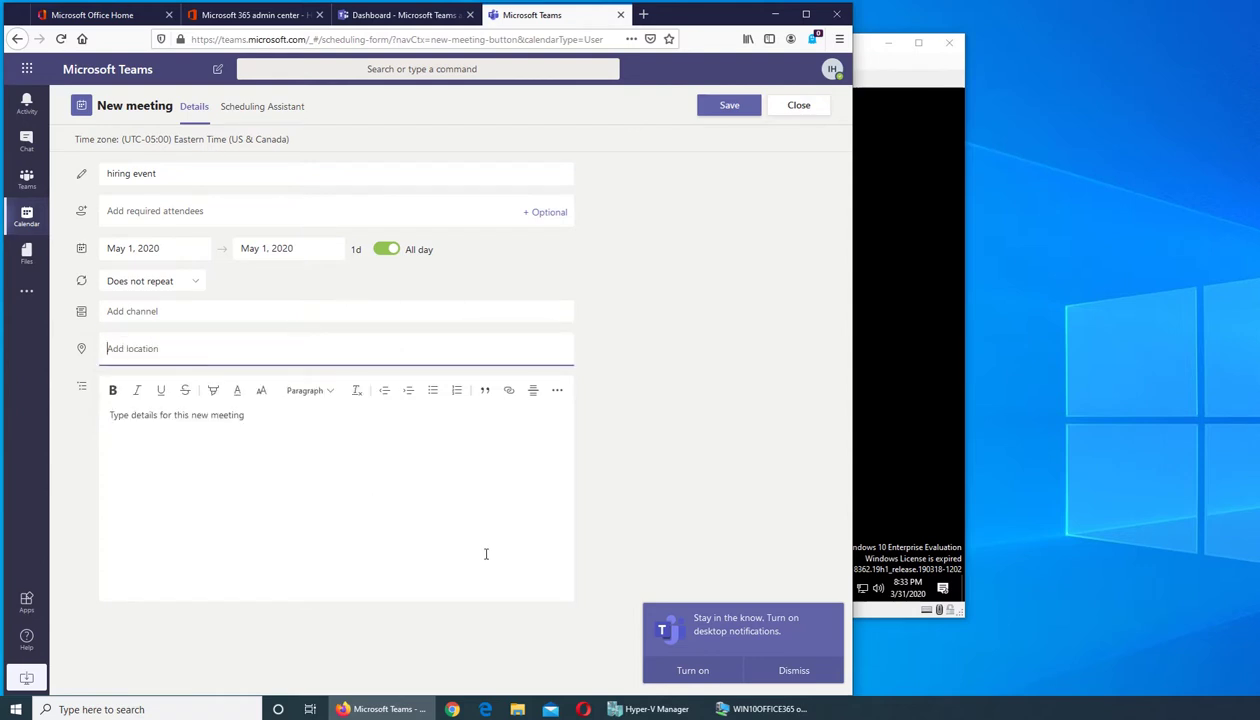
text(room)
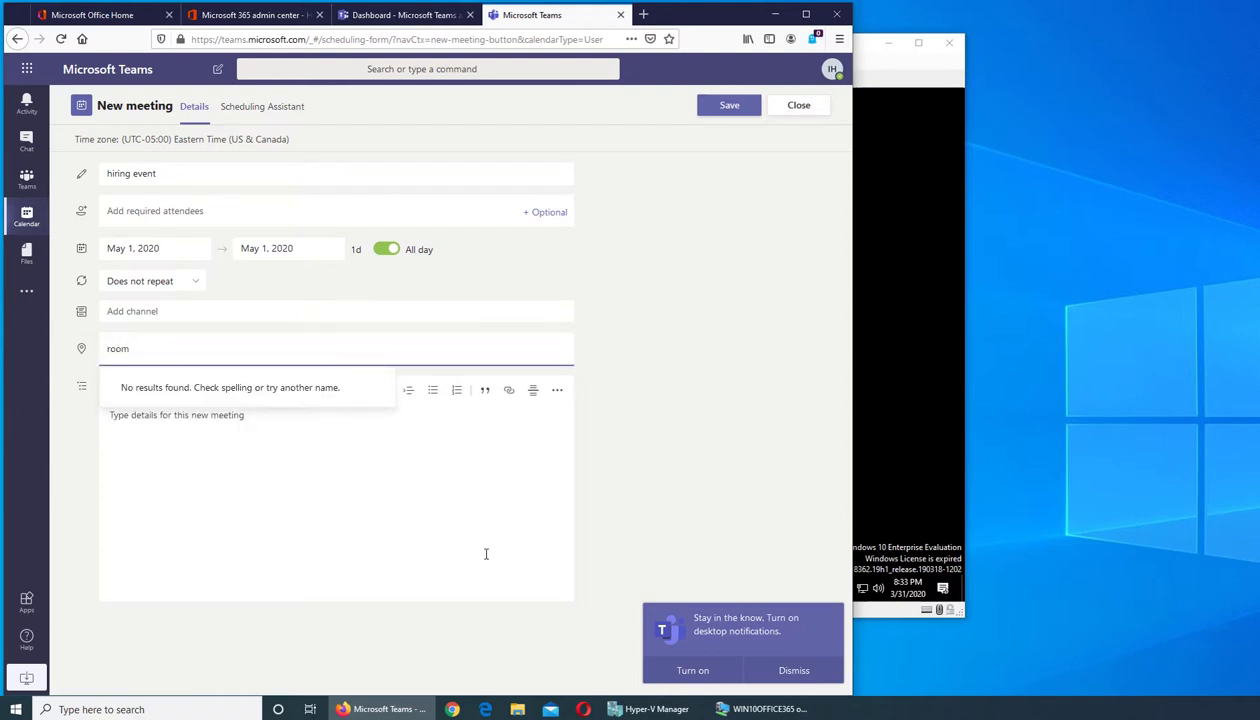
text( 302)
key(Return)
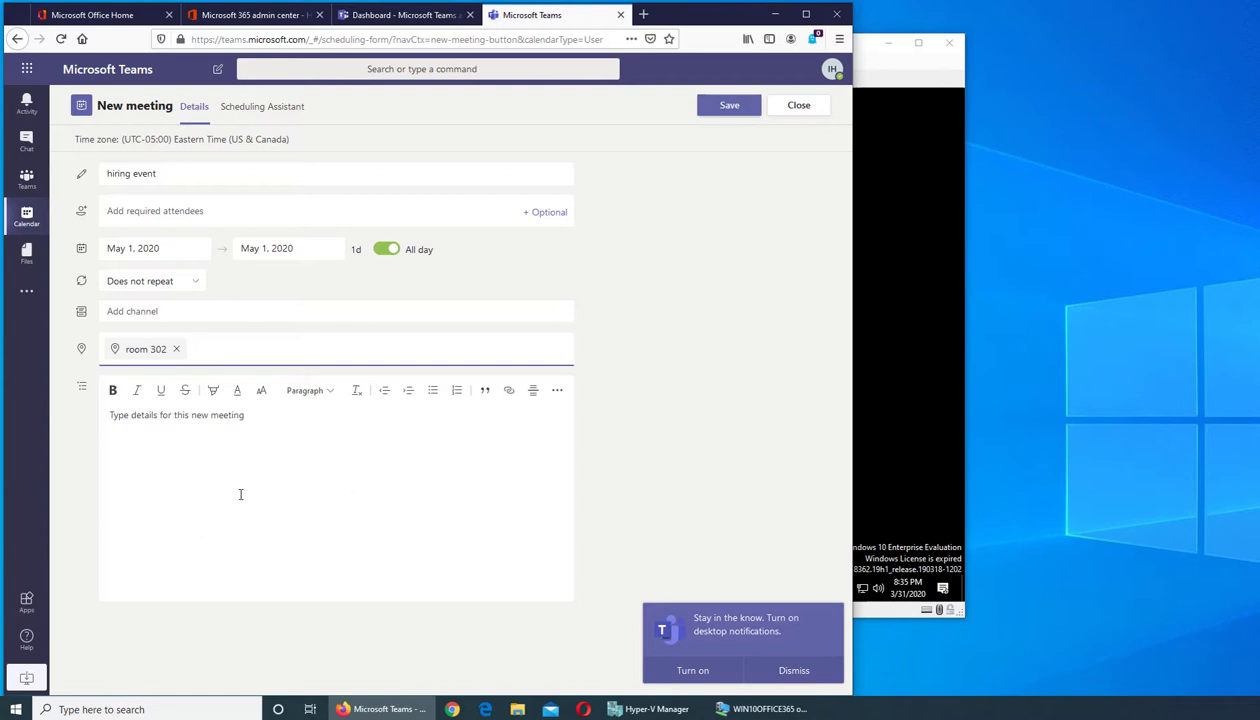
Step: Enter the meeting details "hiring event interviews will be conducted here"
click(166, 445)
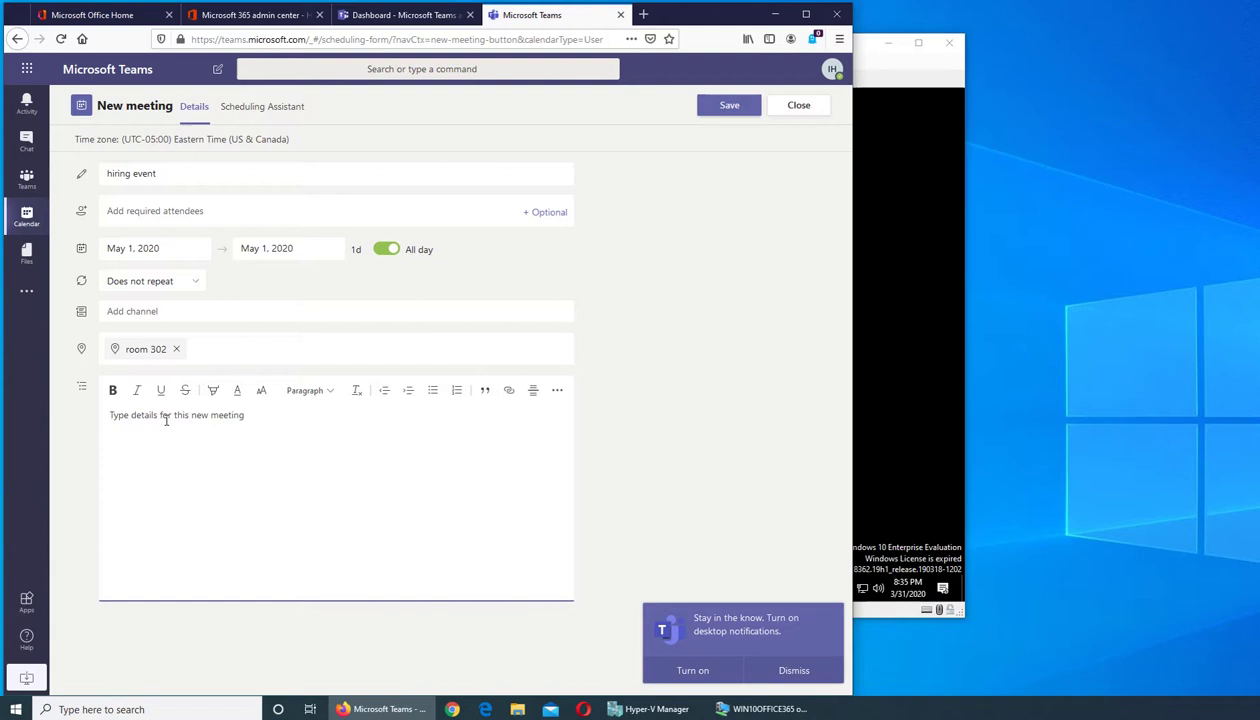
text(hiring ein)
text(nt inter)
text(views will b)
text(e processed)
key(BackSpace)
key(BackSpace)
key(BackSpace)
key(BackSpace)
key(BackSpace)
key(BackSpace)
key(BackSpace)
key(BackSpace)
key(BackSpace)
text(conducted here)
Step: Discard the unsaved meeting and review the Files section's OneDrive and Microsoft Teams views and the available cloud storage providers
click(26, 268)
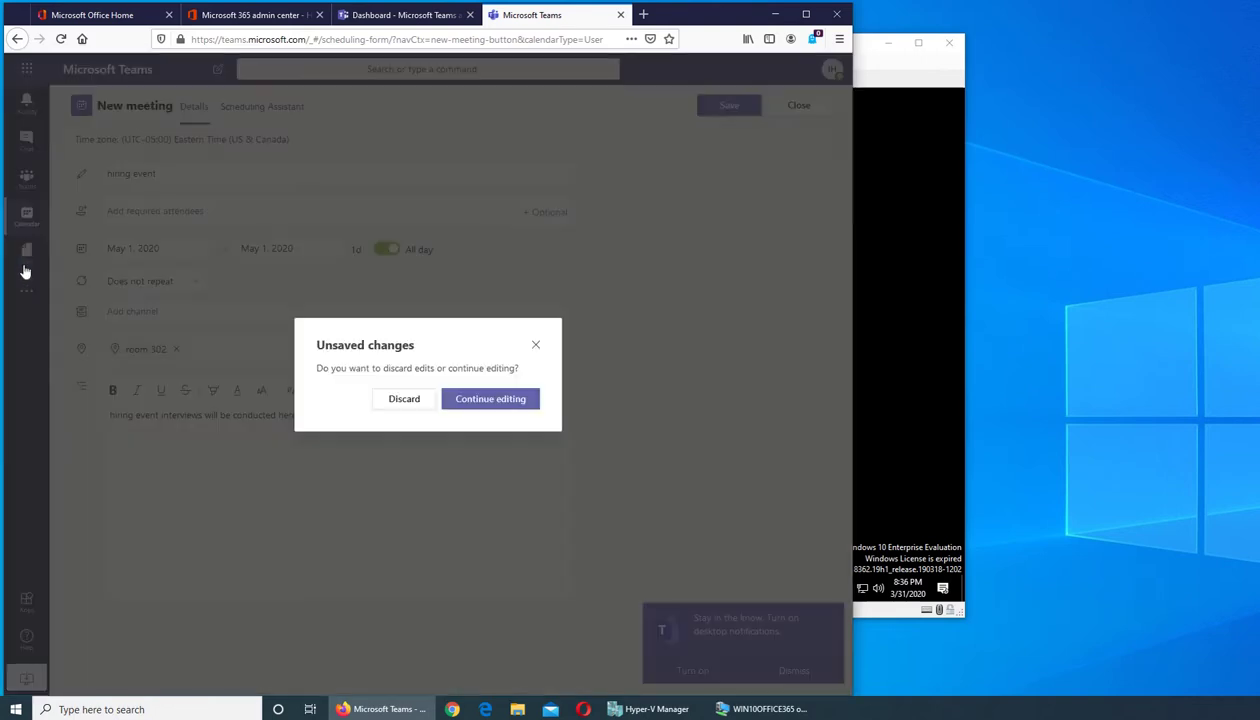
click(406, 400)
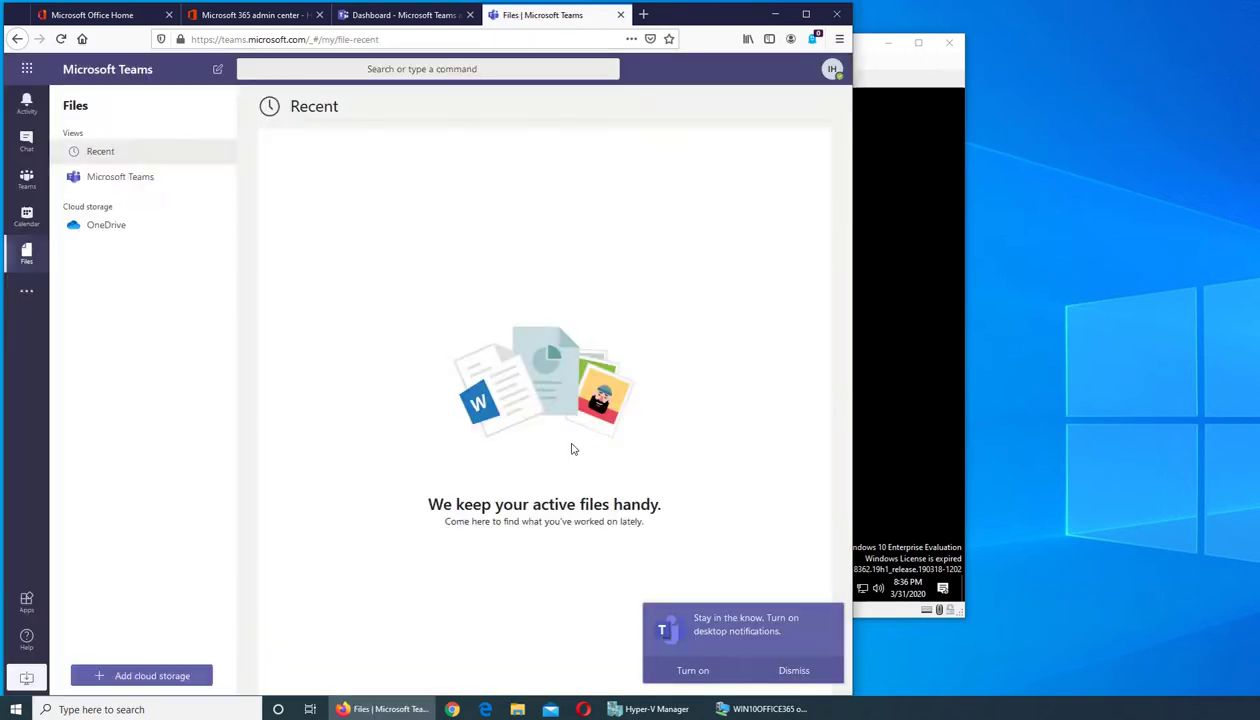
click(105, 227)
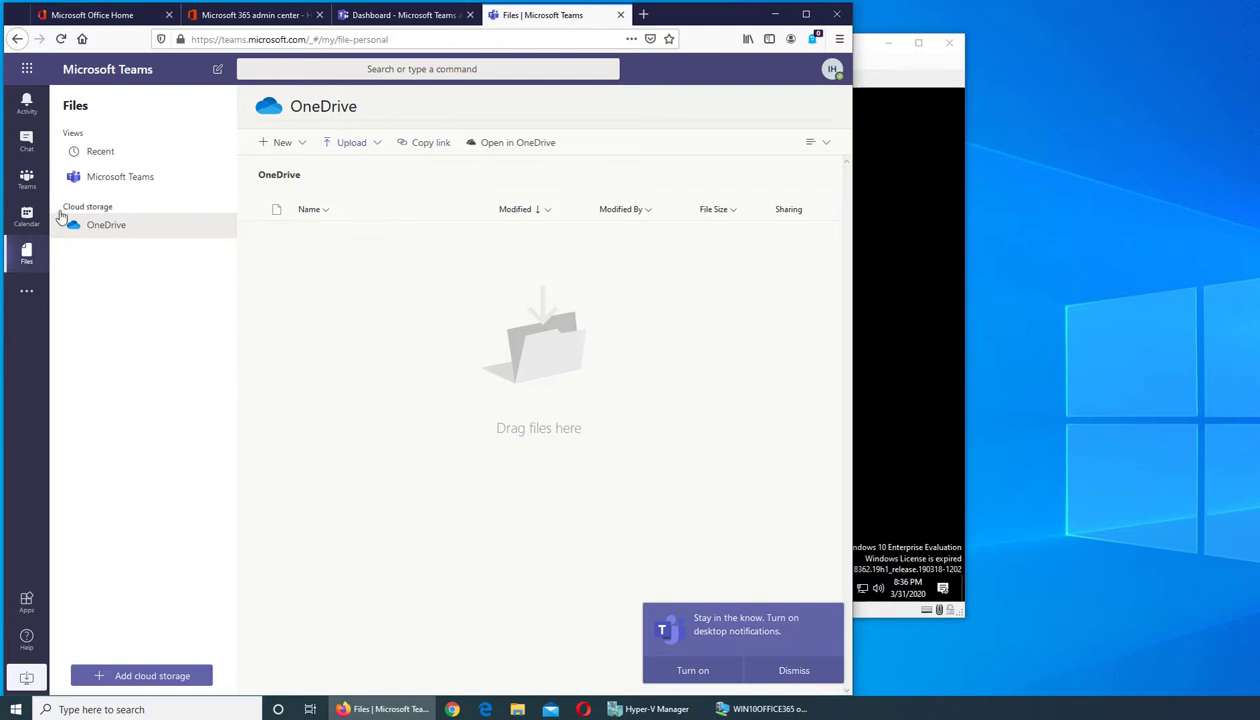
click(114, 188)
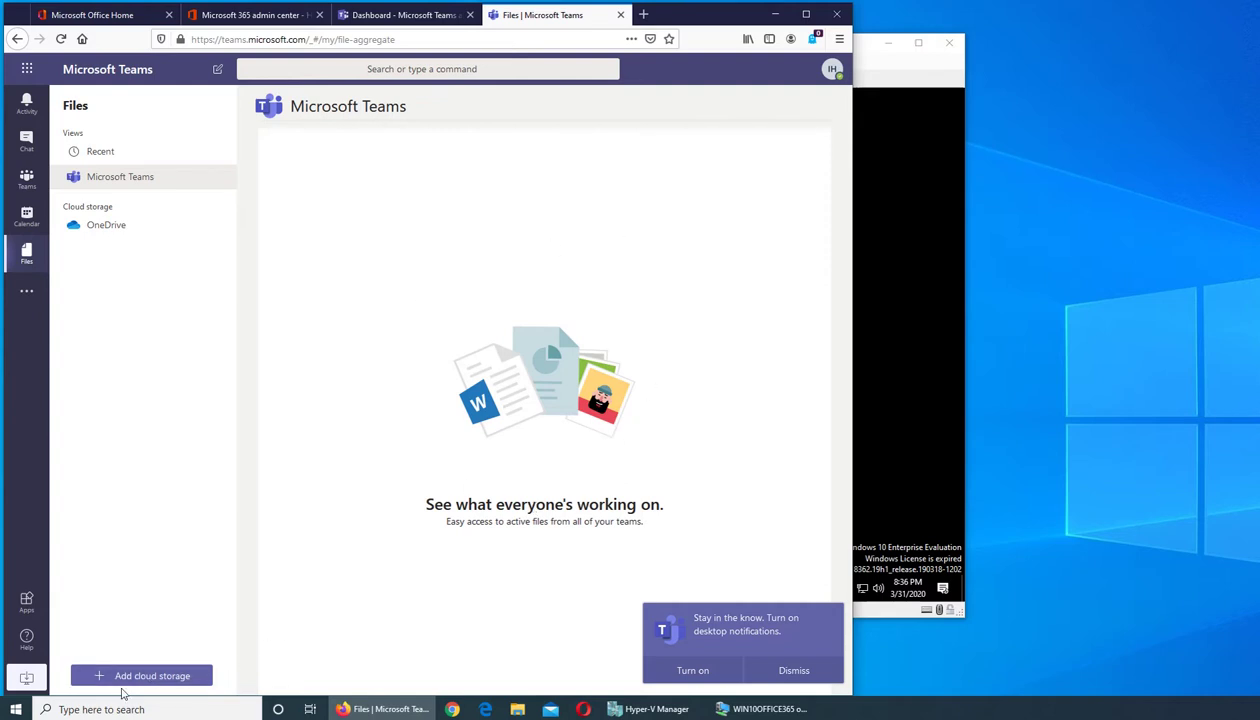
click(151, 677)
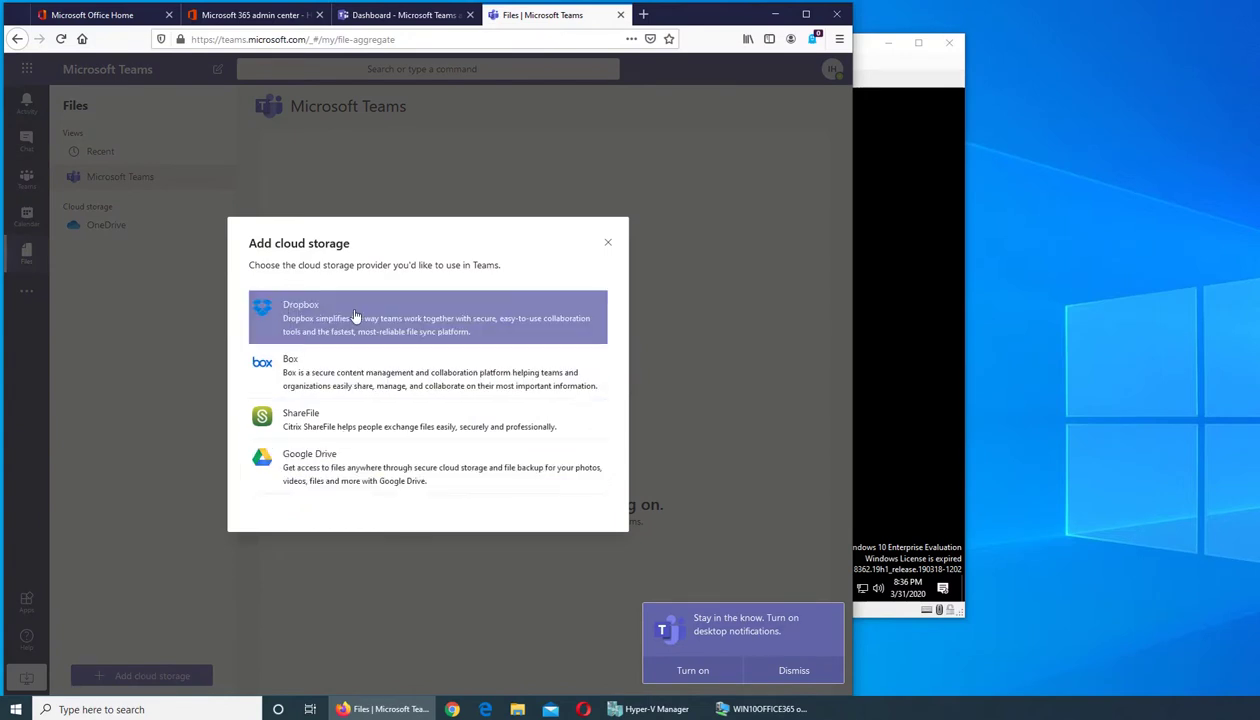
click(607, 245)
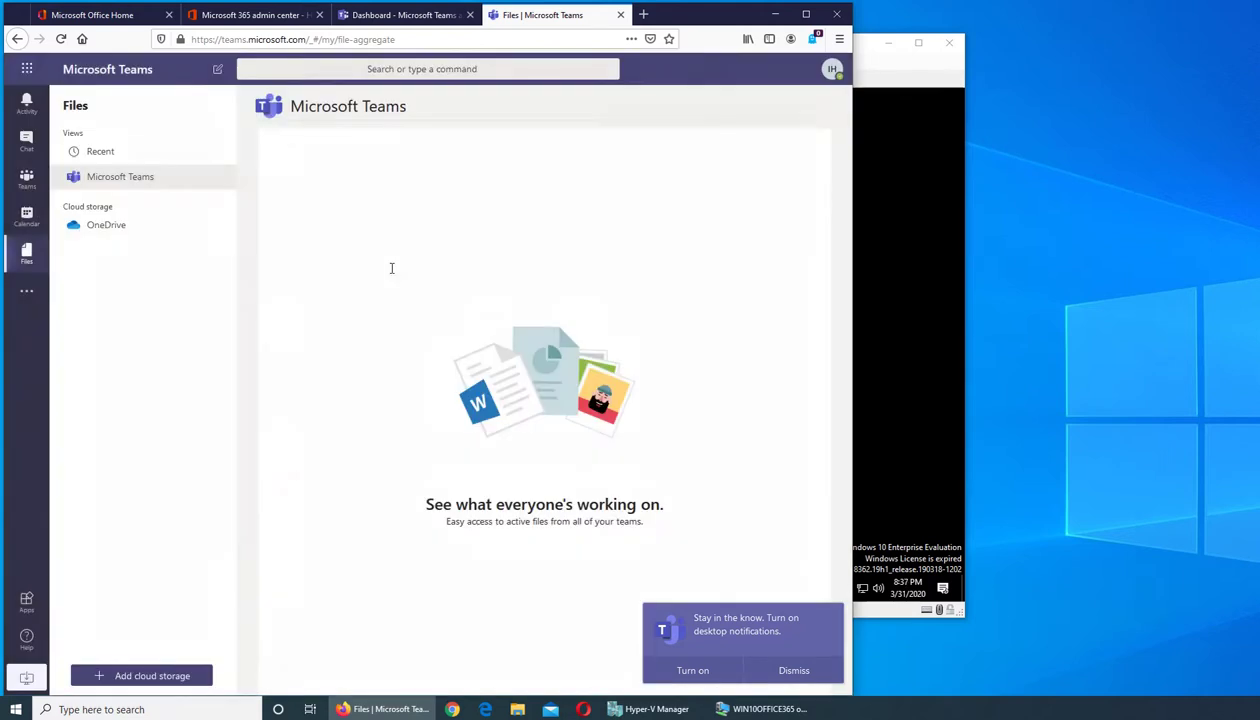
Step: Look through the additional Teams apps and the full catalog of available apps and services
click(24, 294)
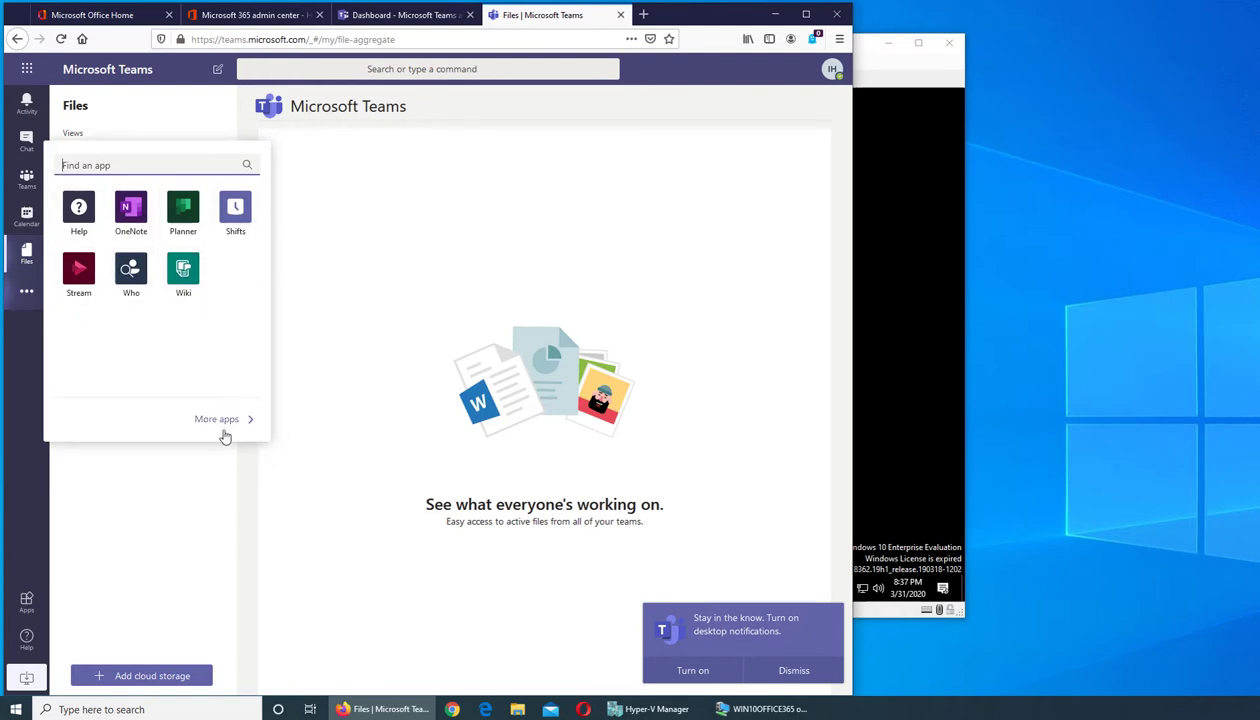
click(300, 472)
click(26, 603)
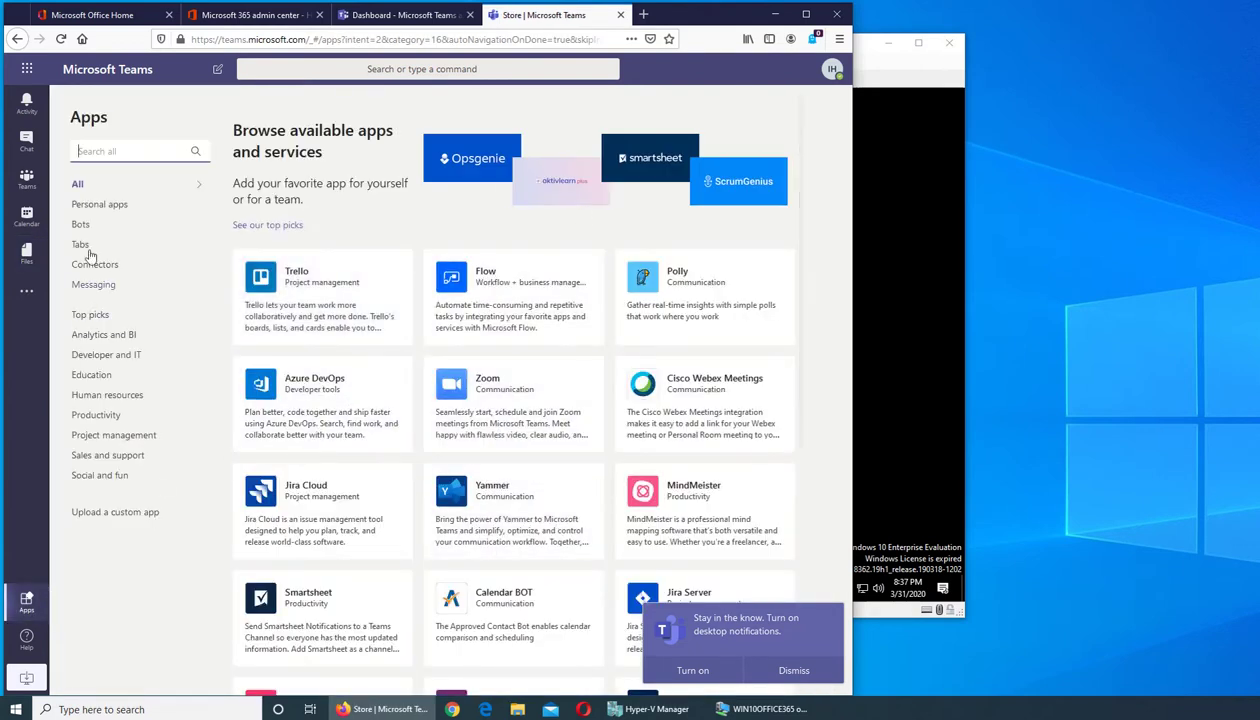
click(75, 148)
click(130, 63)
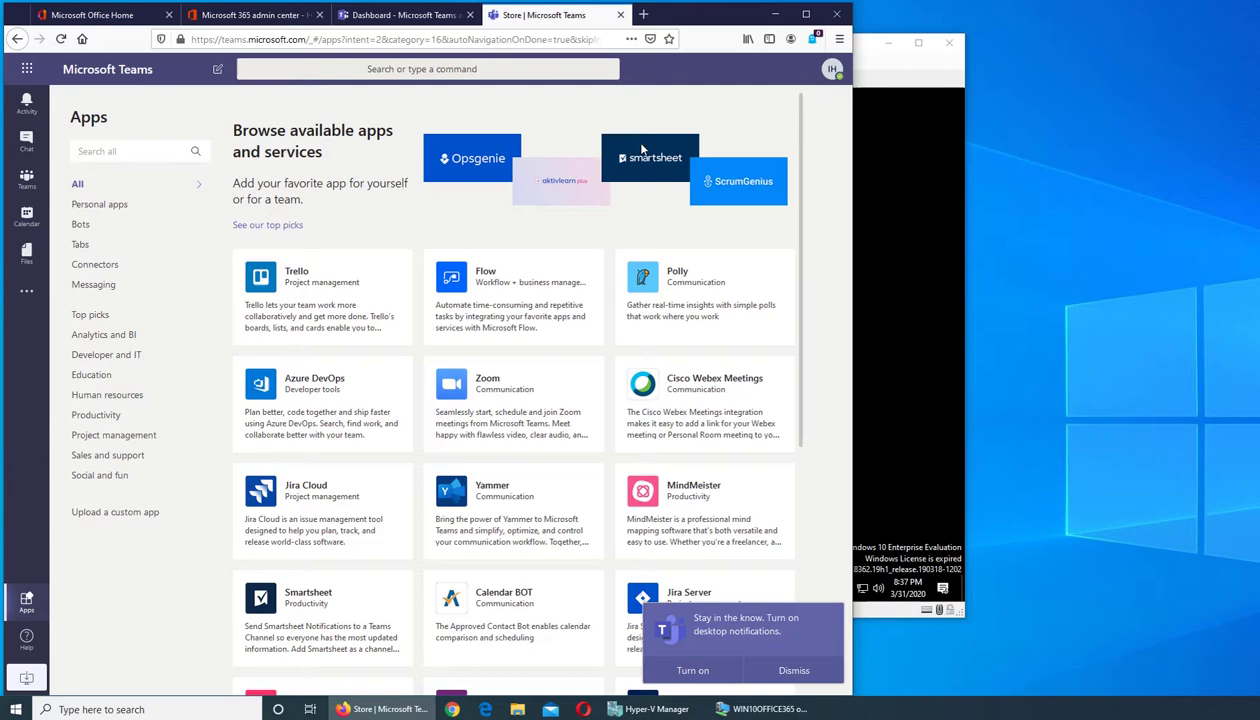
Step: Check the activity feed and recent chats, and return to the Teams admin center dashboard
click(29, 110)
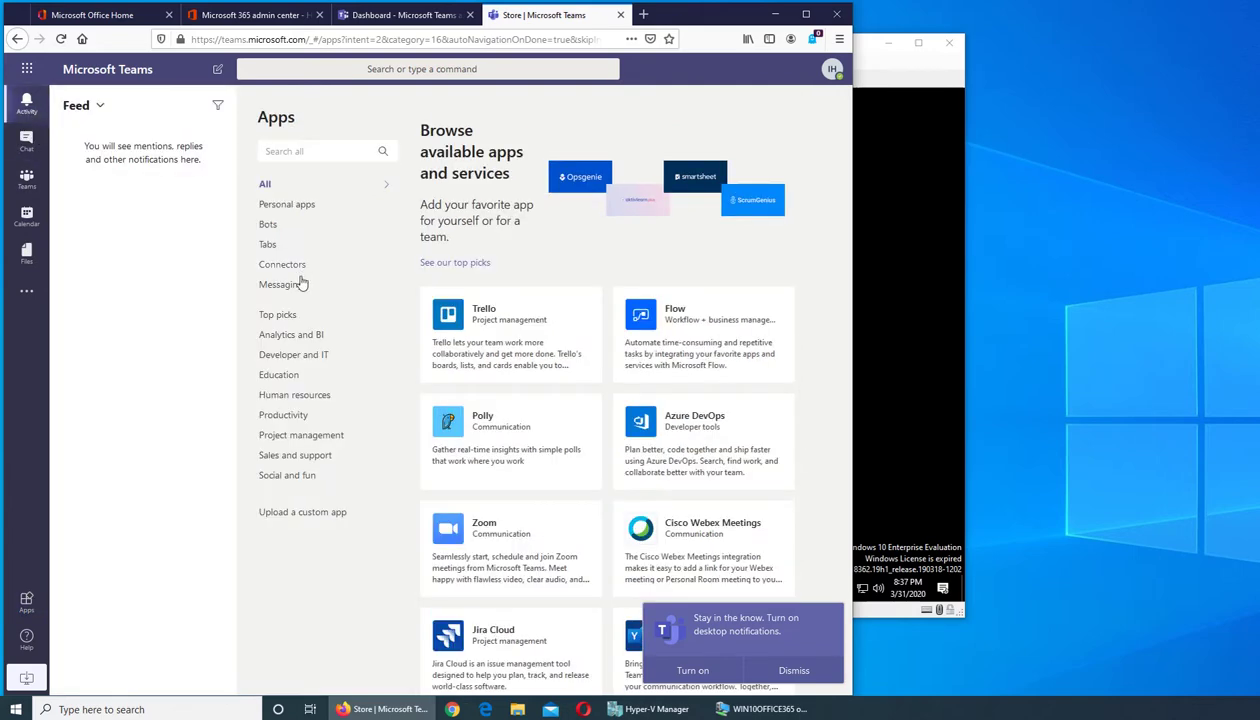
click(27, 140)
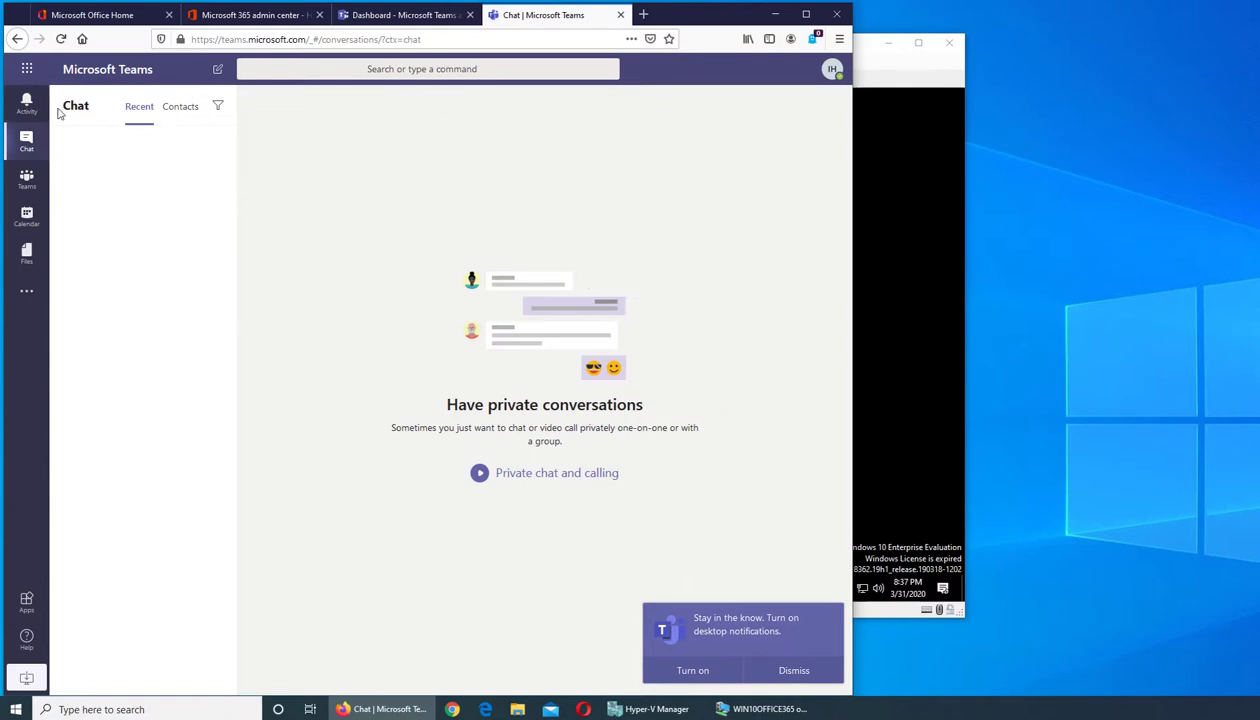
click(27, 104)
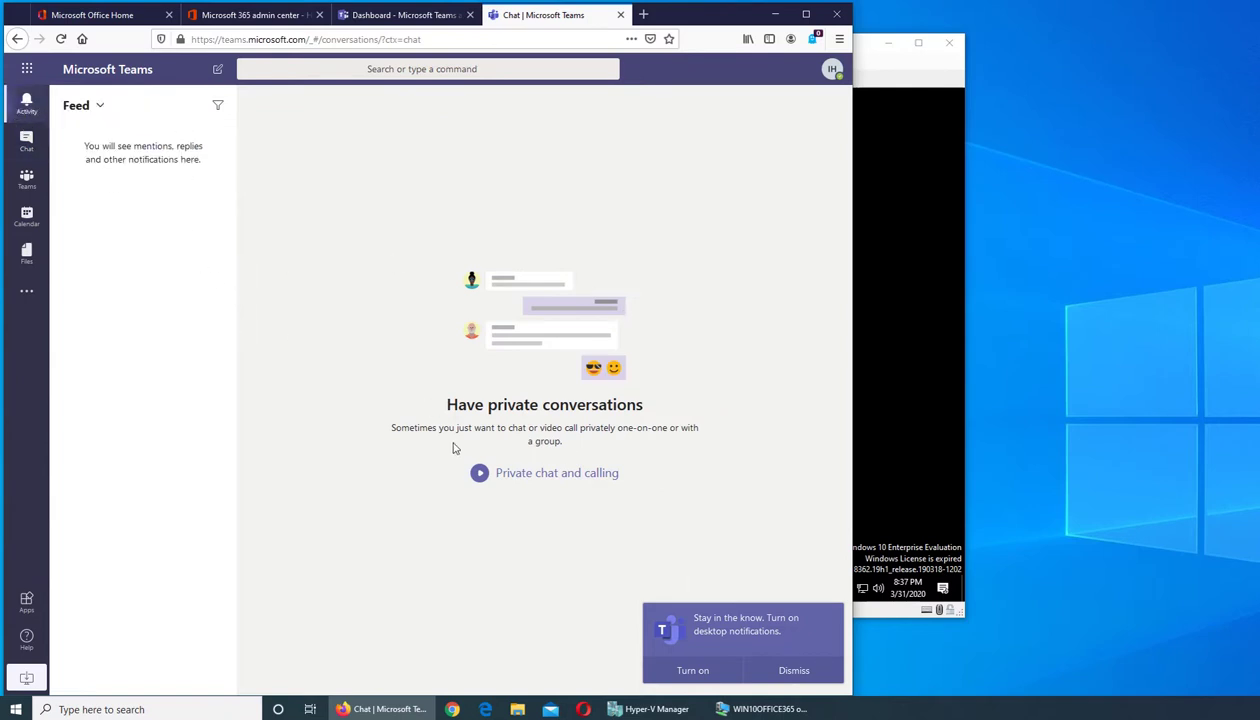
click(363, 20)
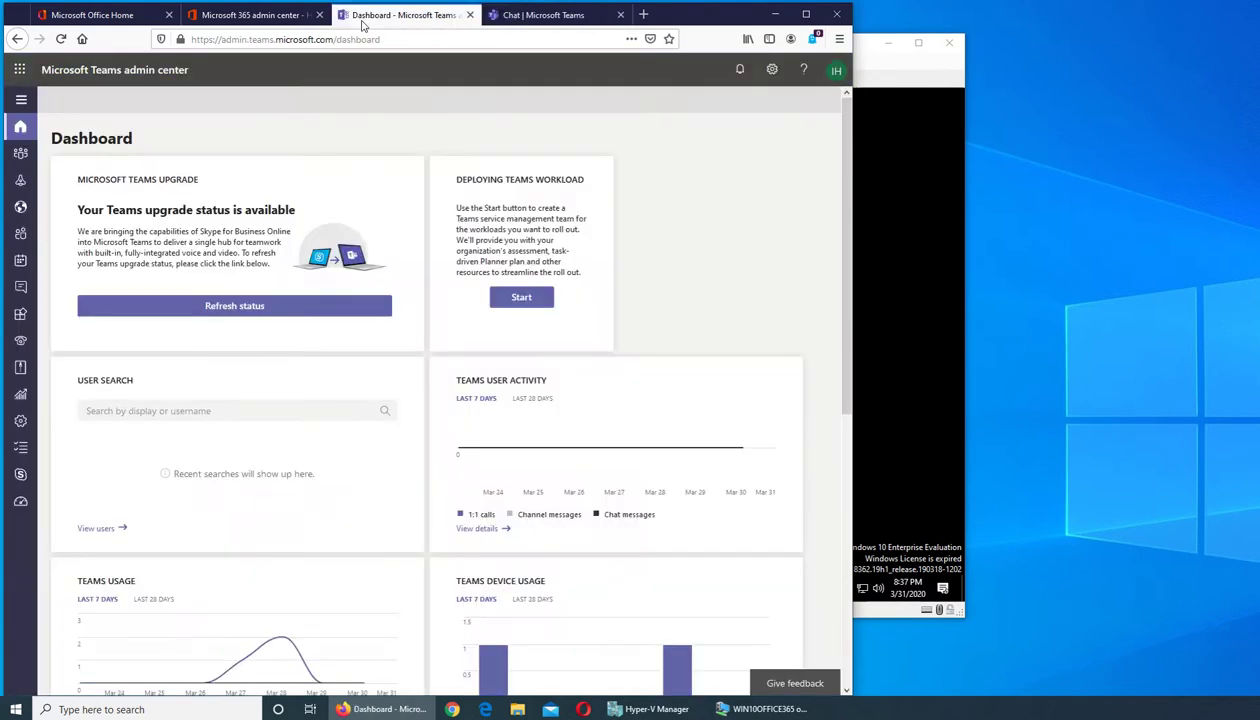